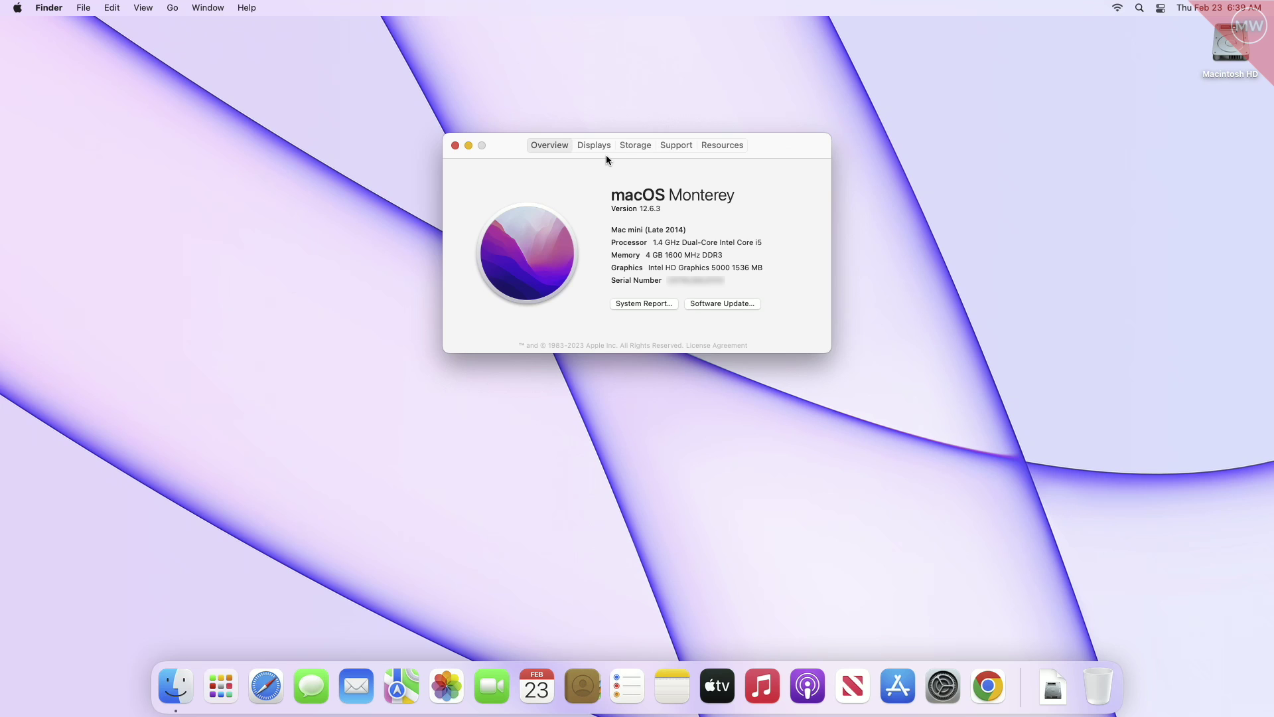
# - Close the system information window and clean up the desktop icons
pyautogui.click(455, 145)
pyautogui.rightClick(596, 172)
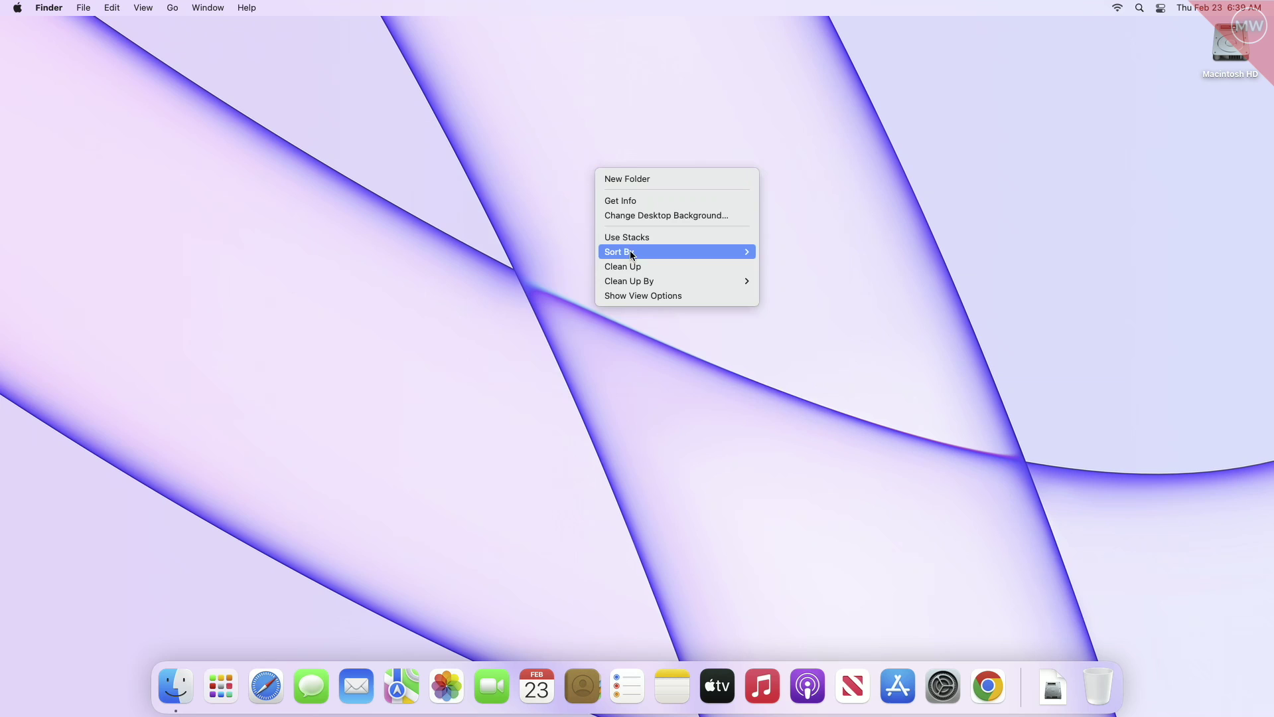
pyautogui.click(636, 265)
# - Switch to Chrome, download OpenCore-Patcher-GUI.app.zip from the OpenCore Legacy Patcher 0.6.1 release assets, and quit the browser
pyautogui.click(989, 685)
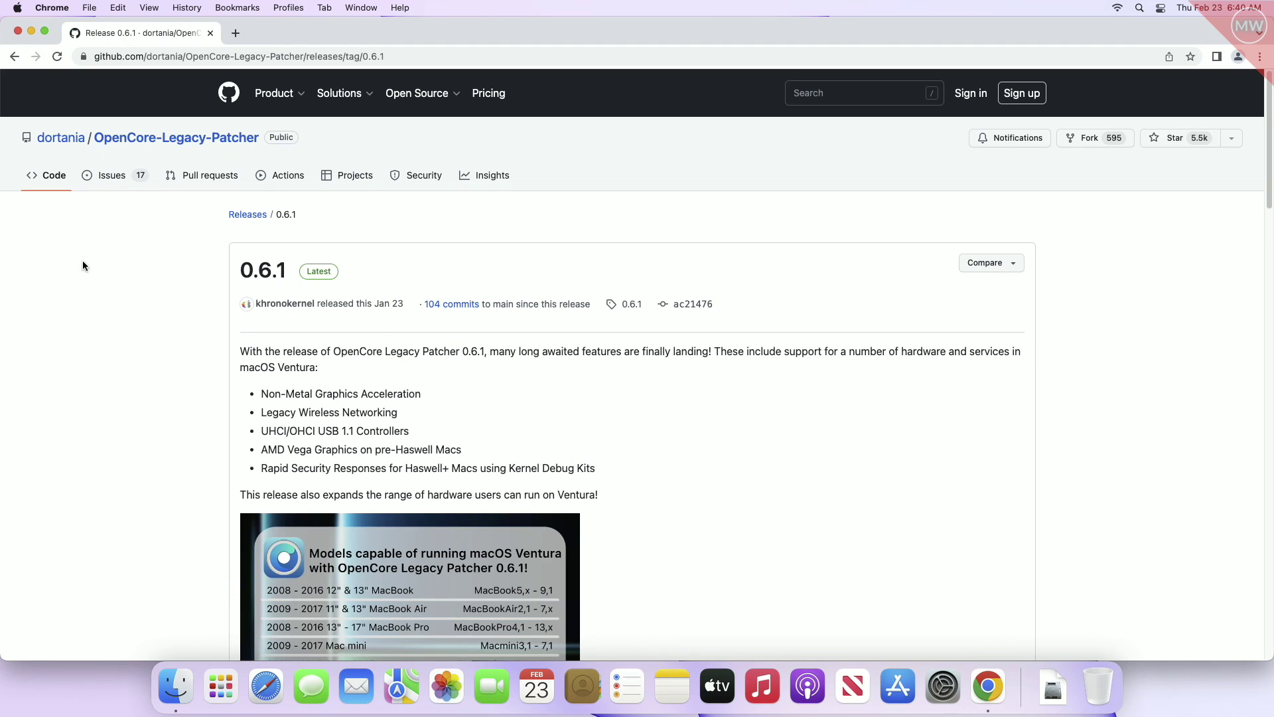
pyautogui.scroll(-10, 156, 415)
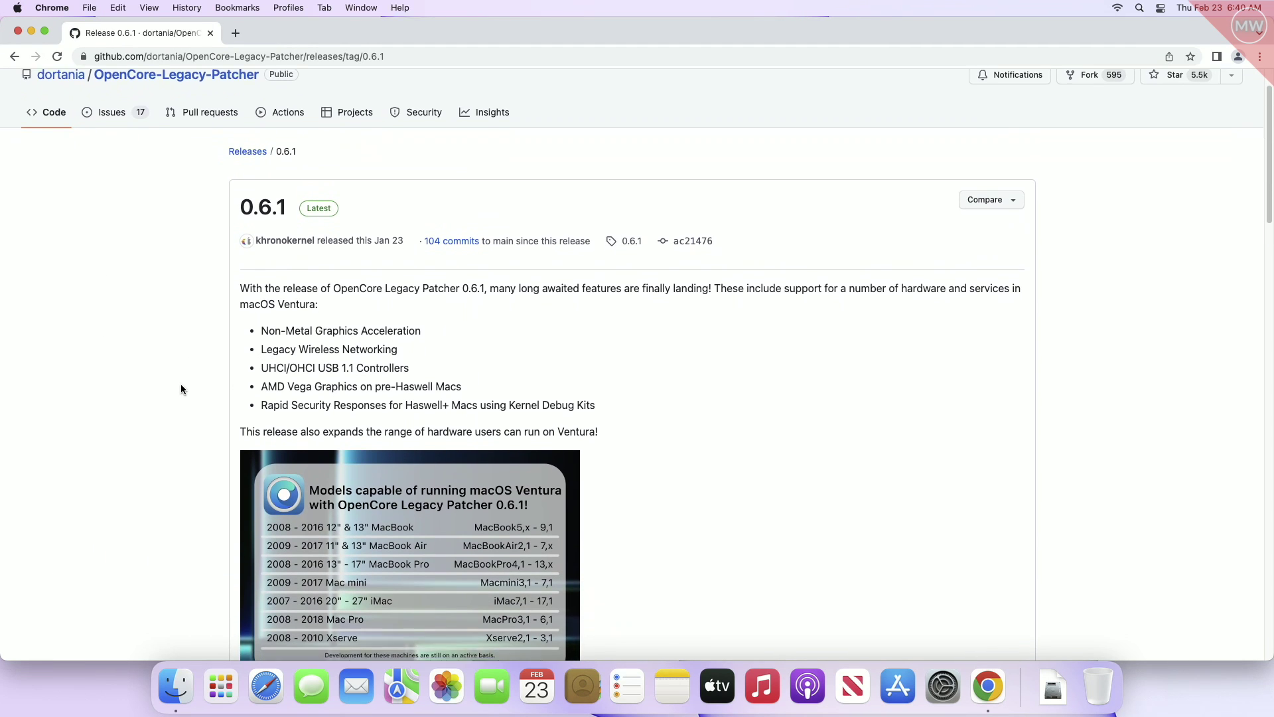
pyautogui.scroll(-15, 181, 385)
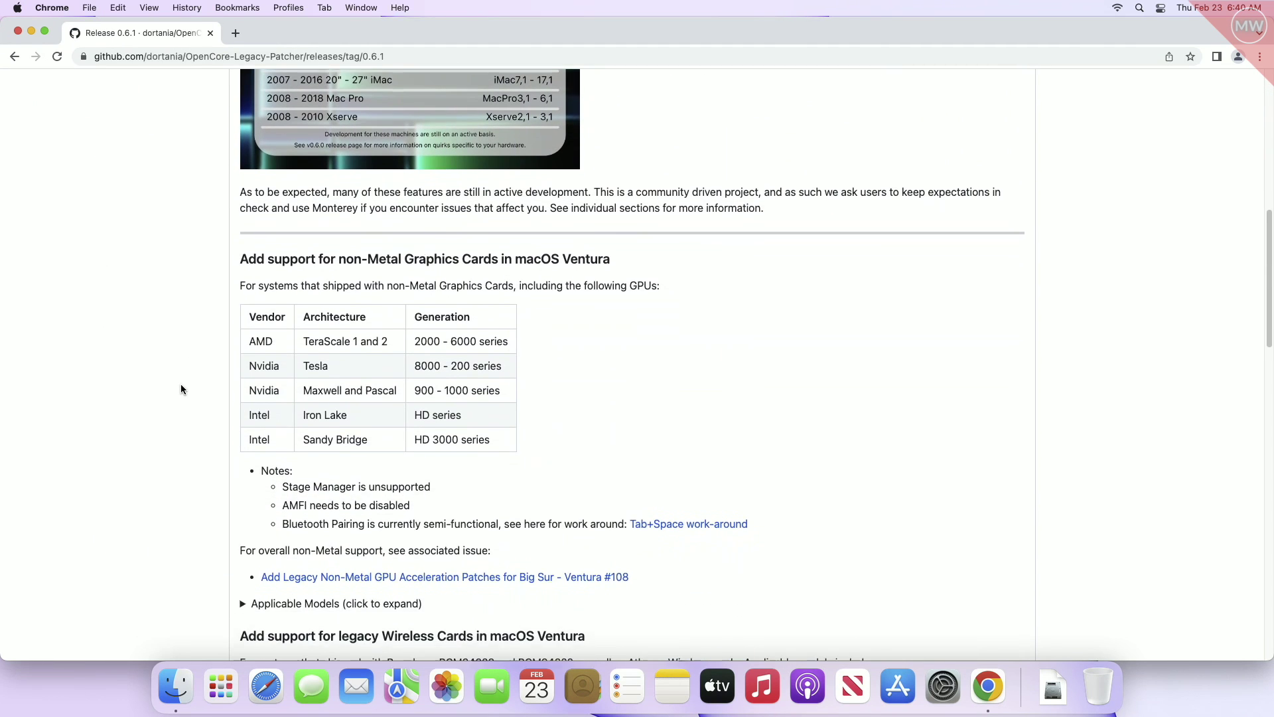
pyautogui.scroll(-15, 180, 385)
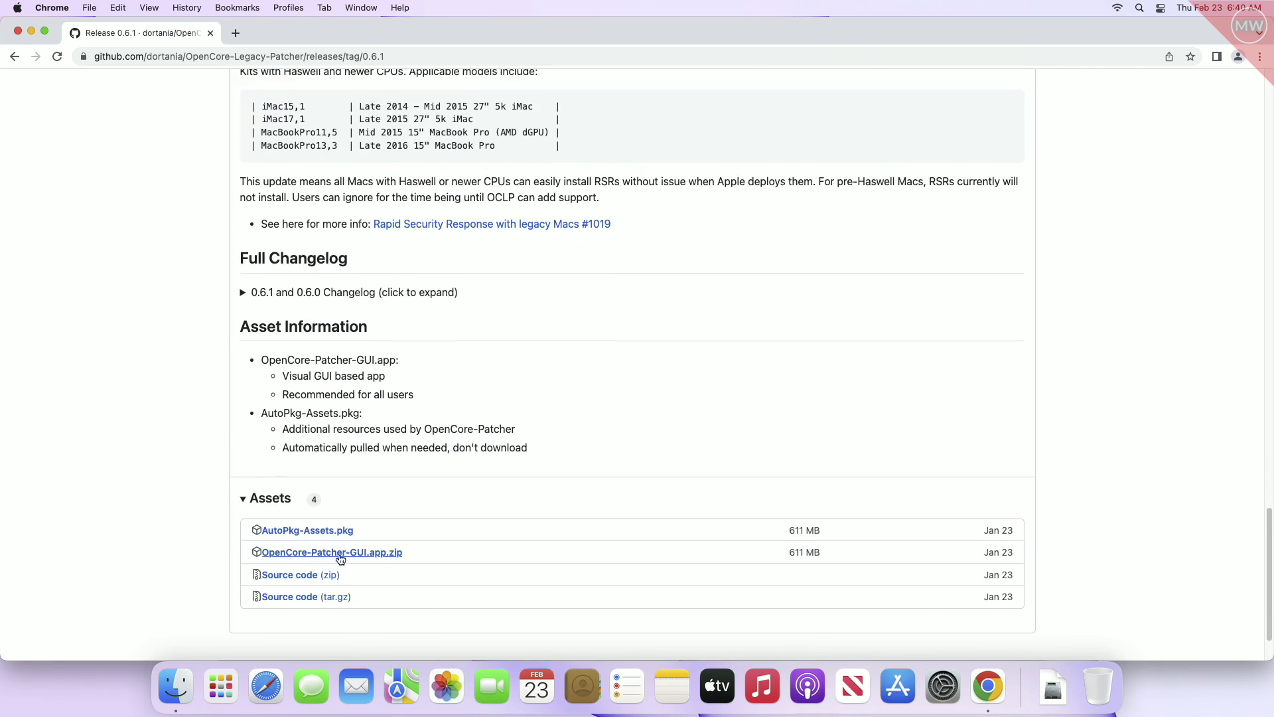
pyautogui.click(340, 553)
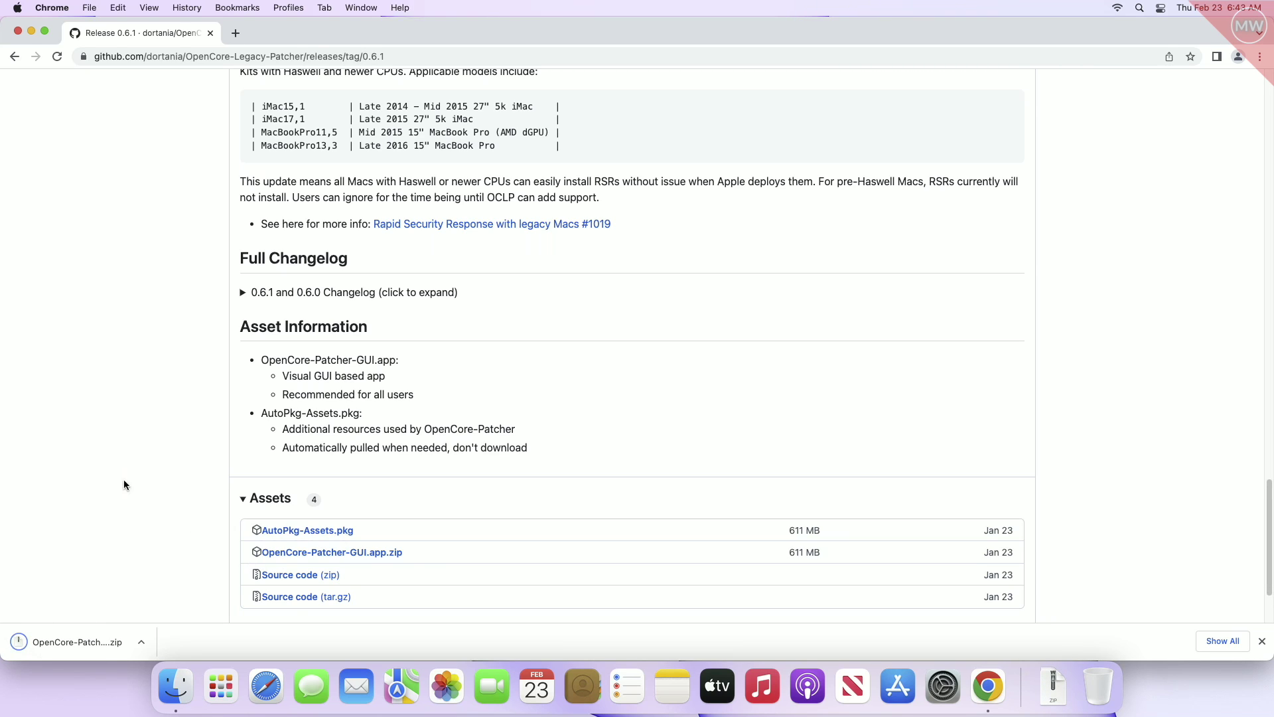
pyautogui.click(52, 7)
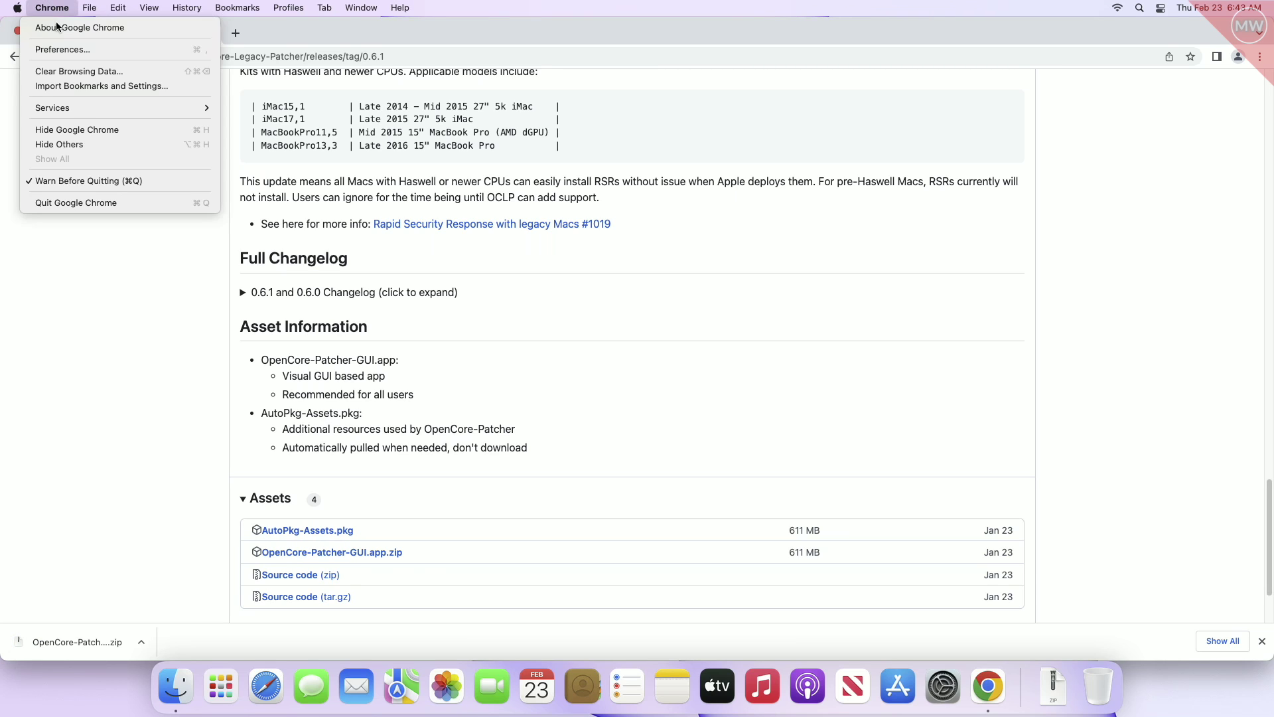
pyautogui.click(93, 203)
# - Launch the OpenCore-Patcher application from the Downloads folder and approve opening the internet-downloaded app
pyautogui.click(1053, 687)
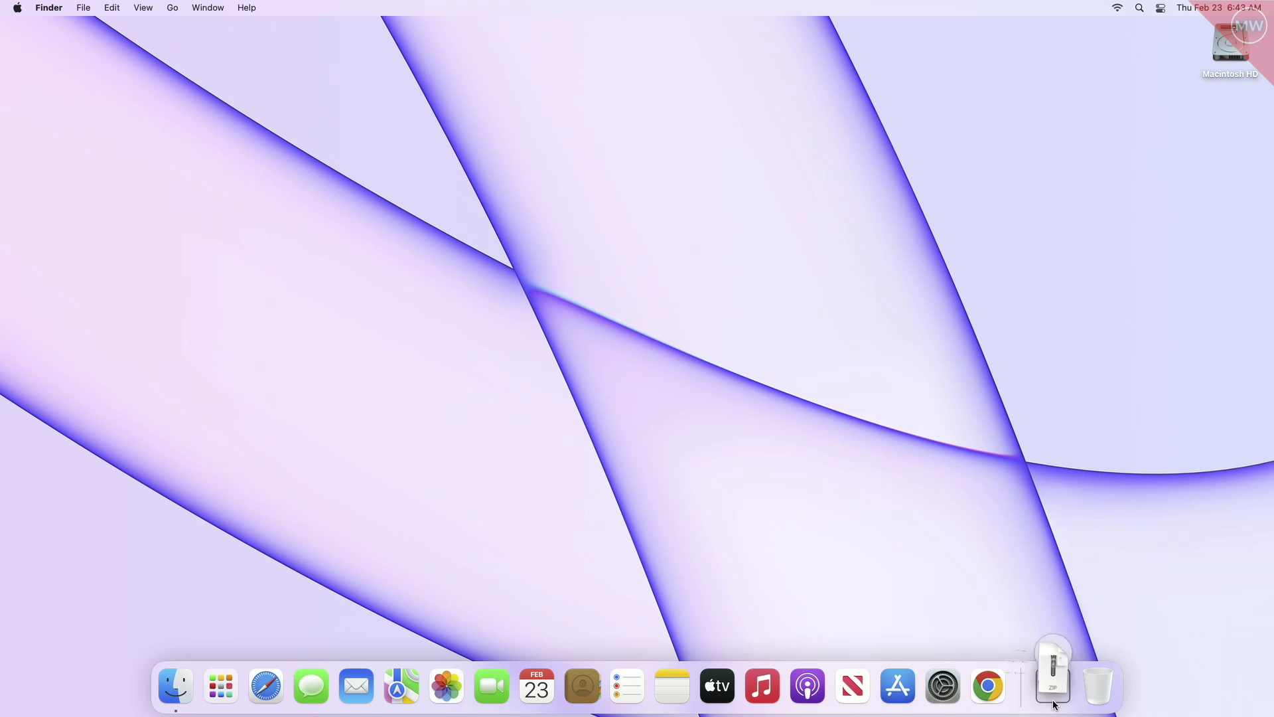
pyautogui.click(1055, 636)
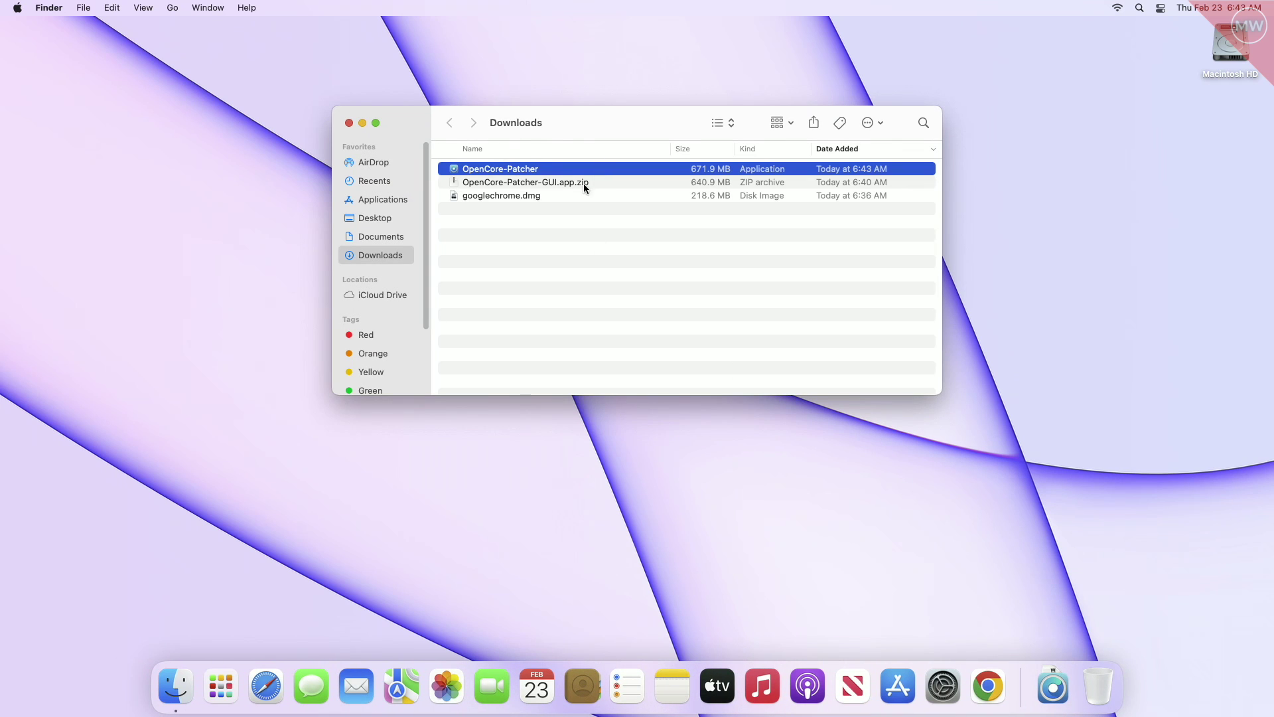
pyautogui.rightClick(571, 169)
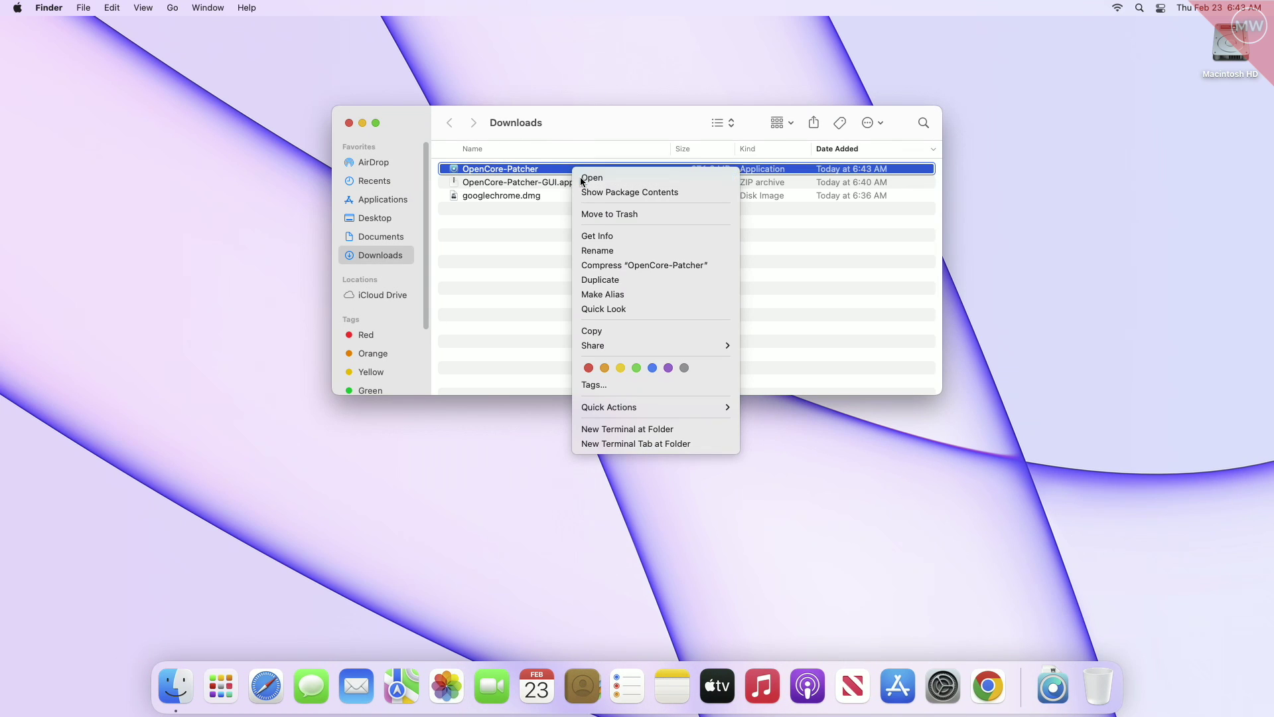
pyautogui.click(583, 176)
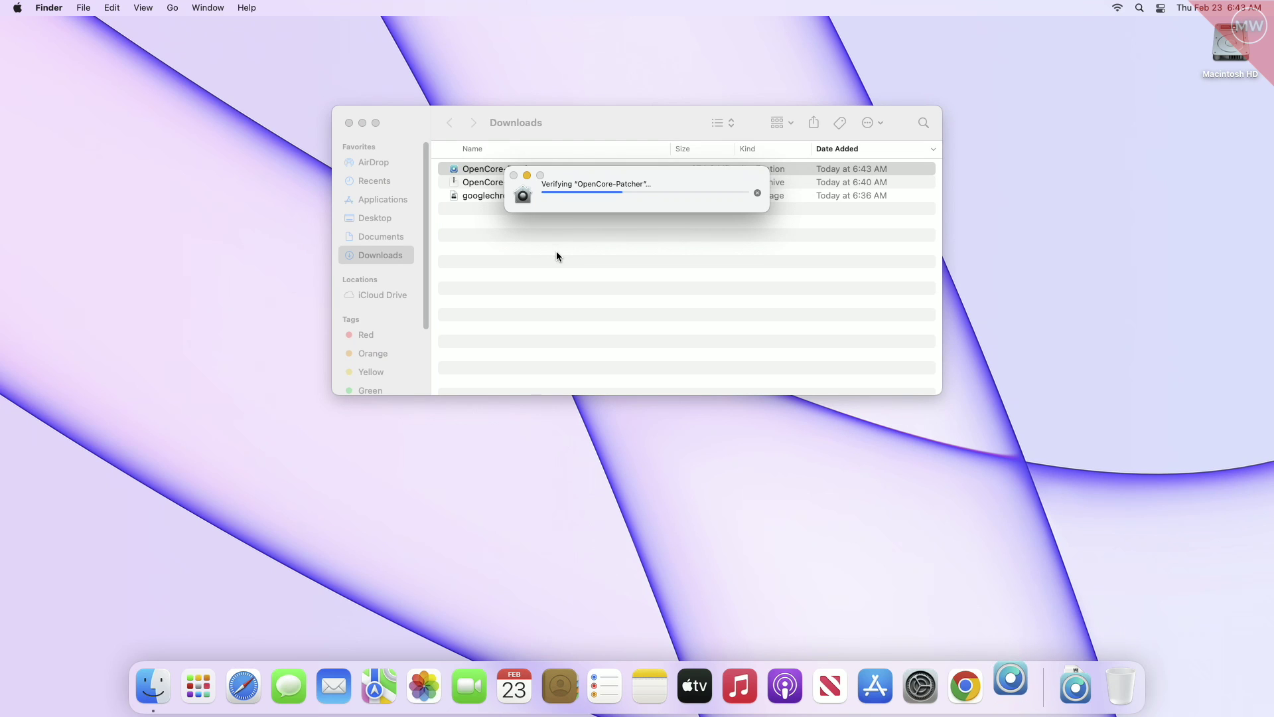
pyautogui.click(349, 124)
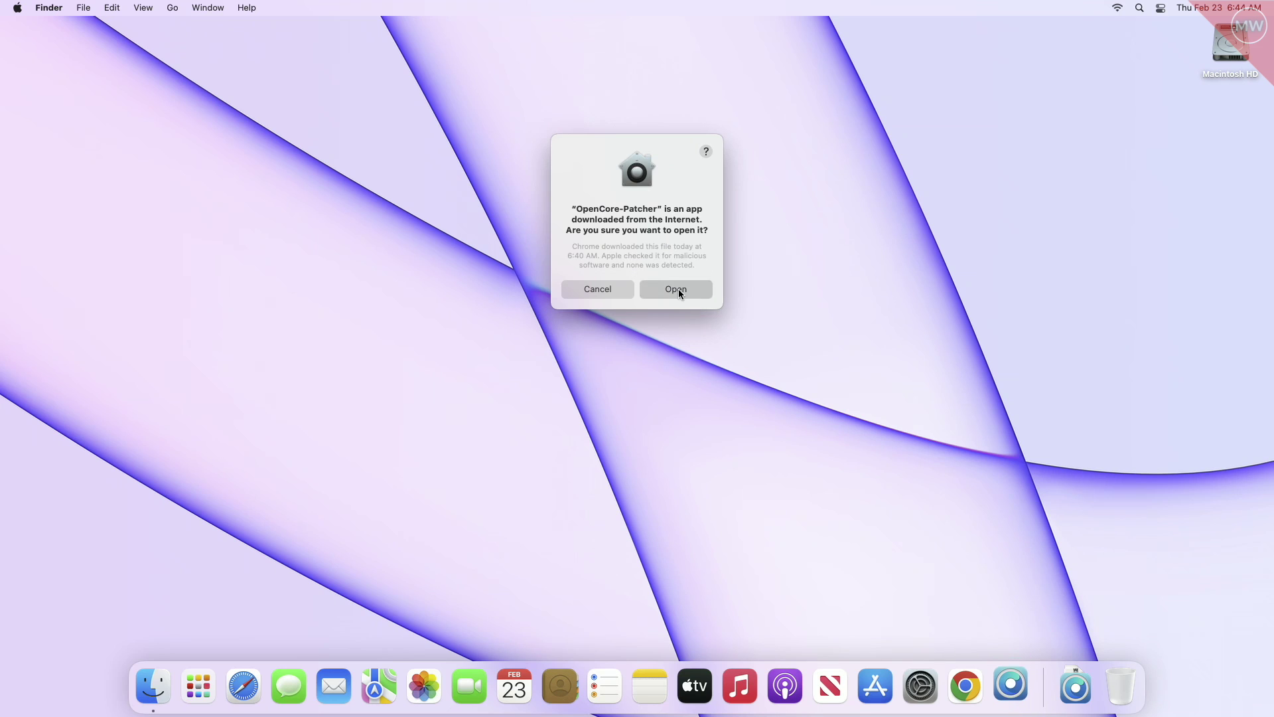
pyautogui.click(677, 289)
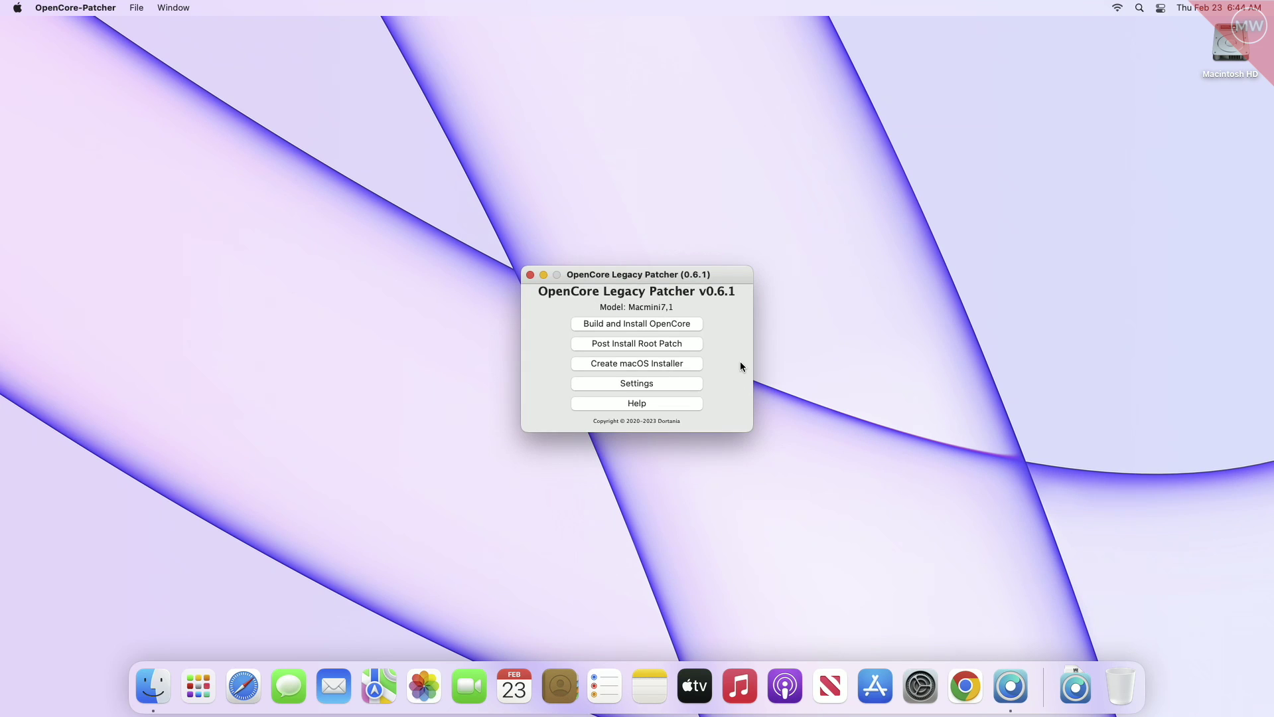
# - Build OpenCore for this Mac and install it to the EFI partition of disk0, authorizing with the administrator password
pyautogui.click(650, 323)
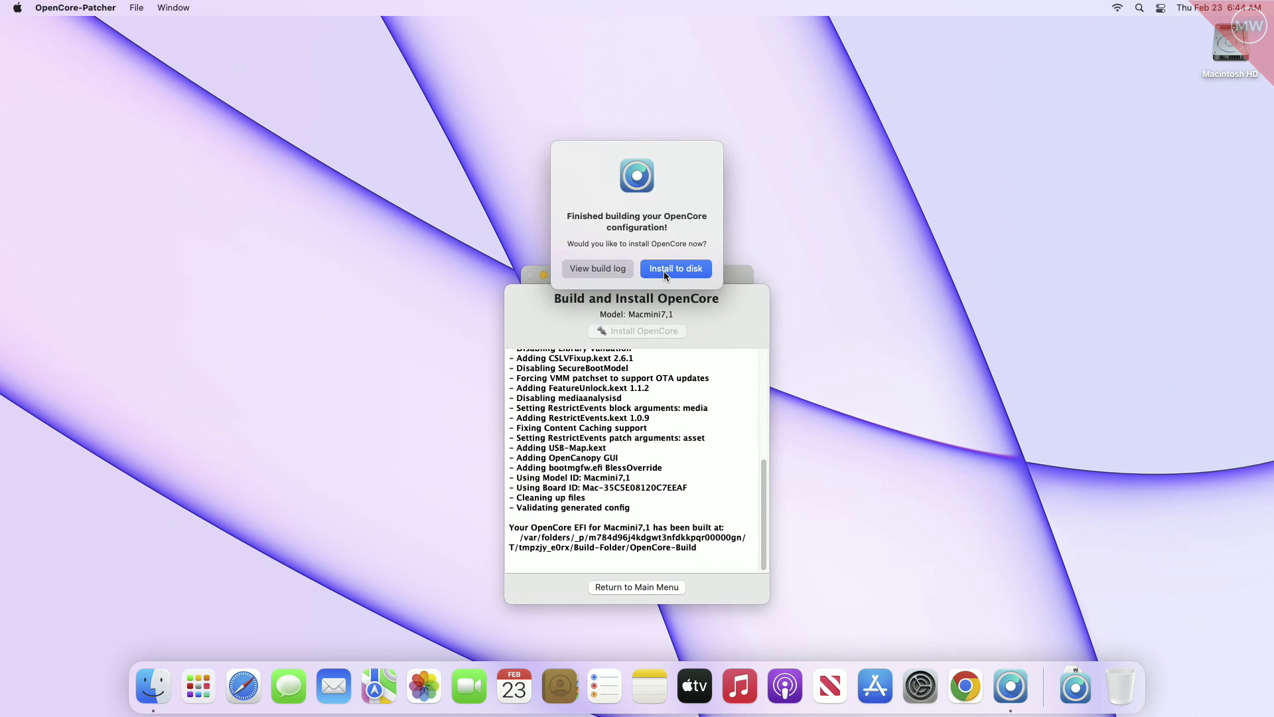
pyautogui.click(664, 272)
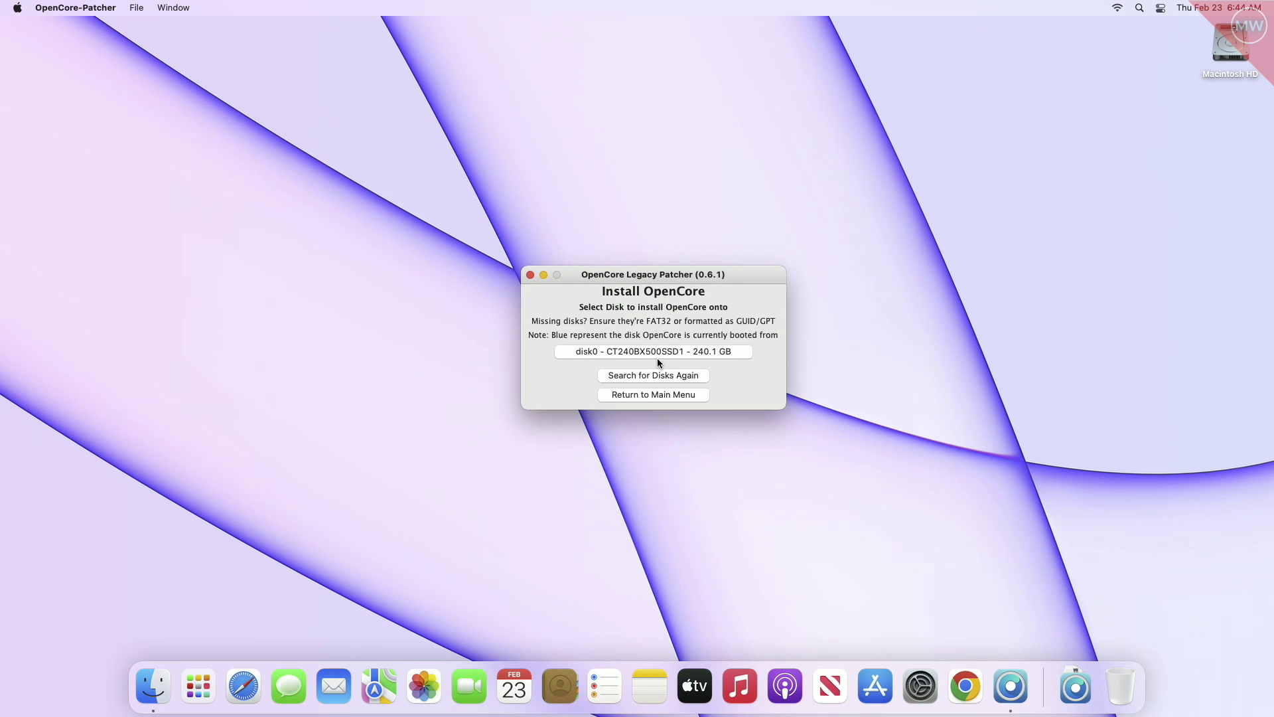
pyautogui.click(658, 352)
pyautogui.click(697, 342)
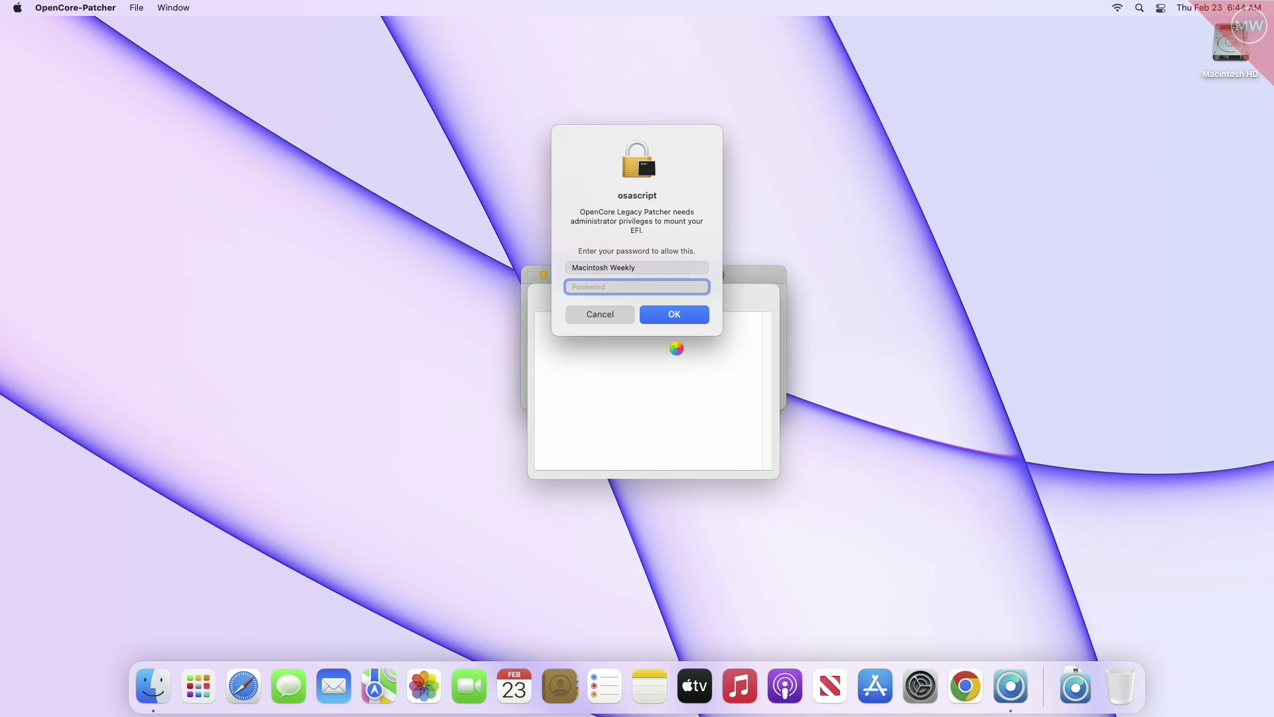
pyautogui.write('••••')
pyautogui.press('Return')
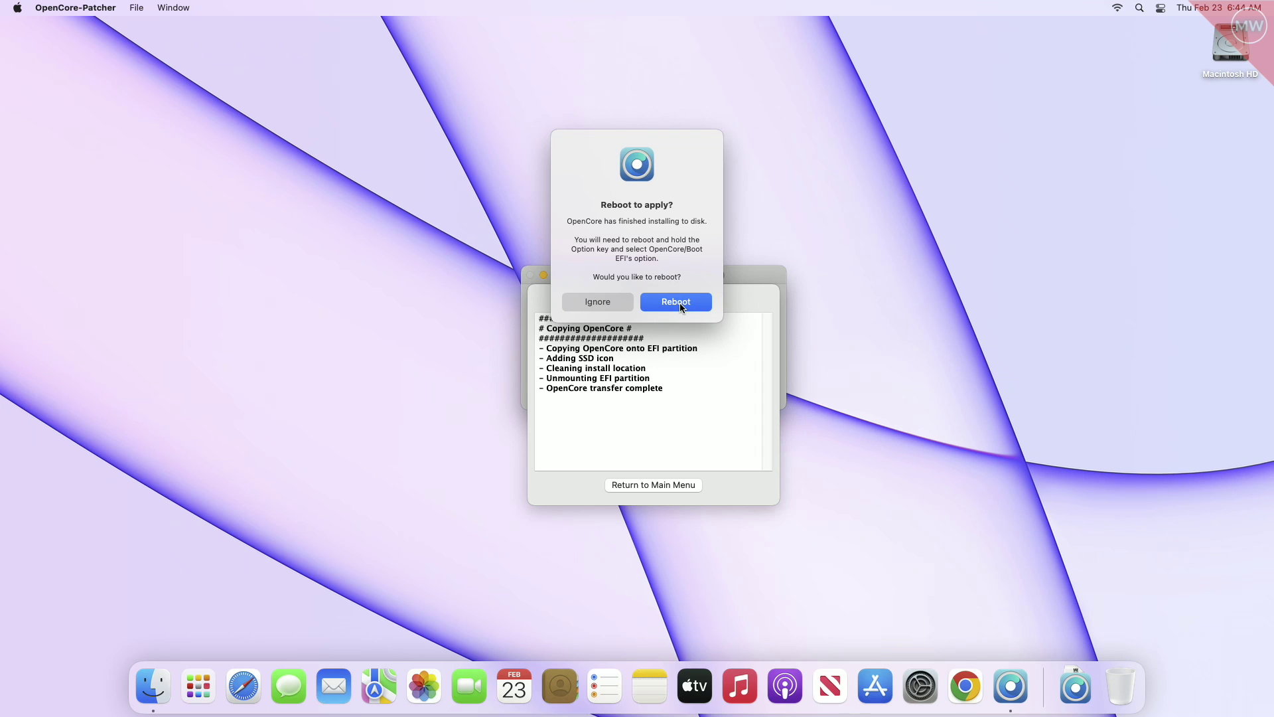
# - Restart the computer, select EFI Boot as the startup option, and boot Macintosh HD through OpenCore
pyautogui.click(680, 305)
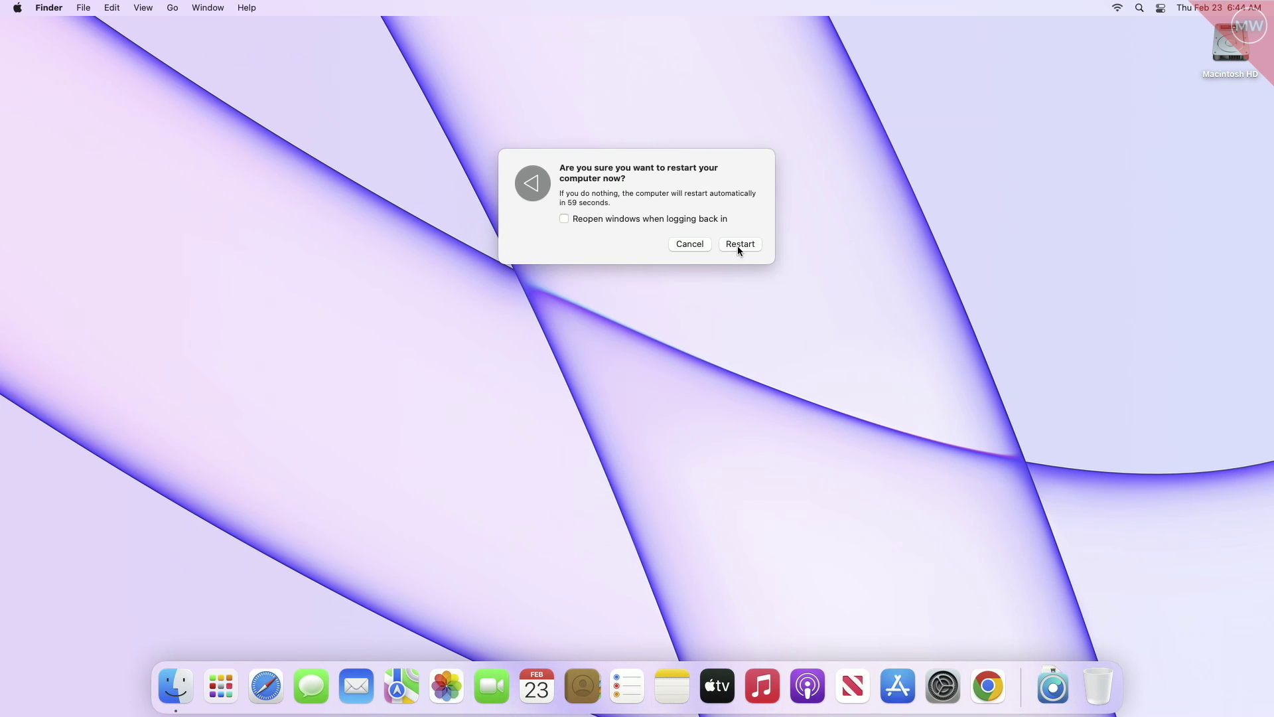
pyautogui.click(740, 244)
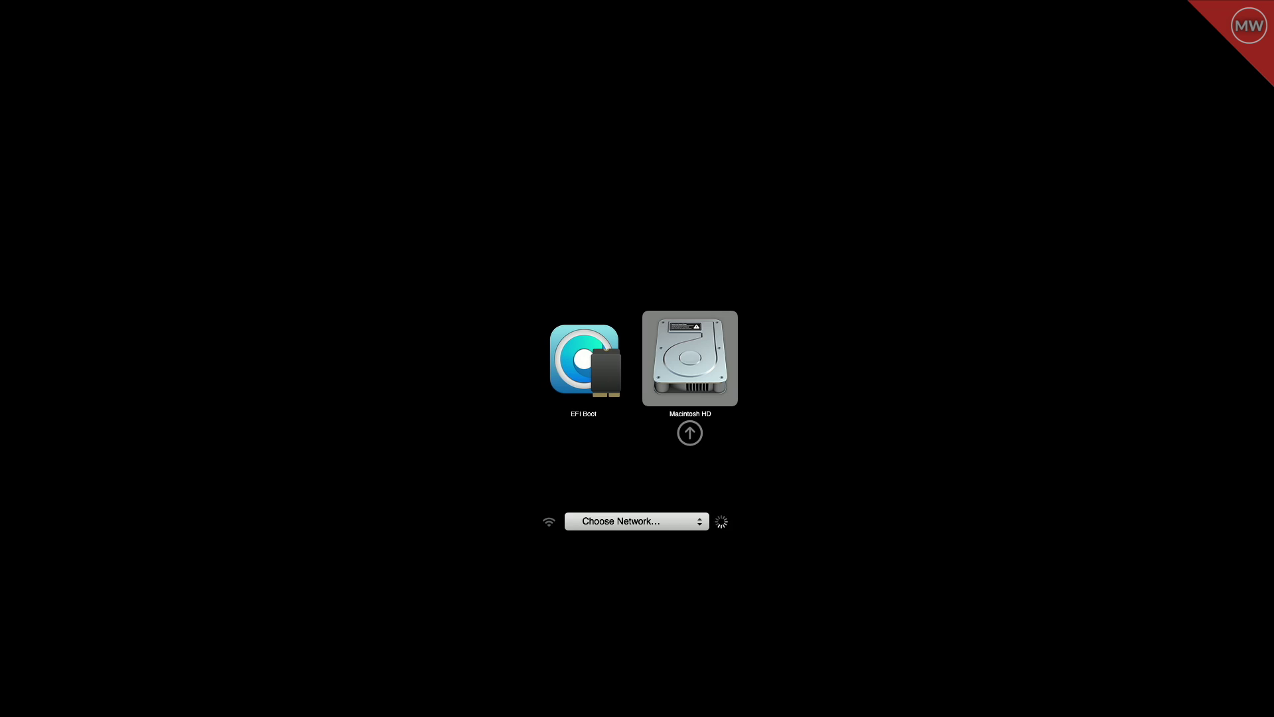
pyautogui.press('Left')
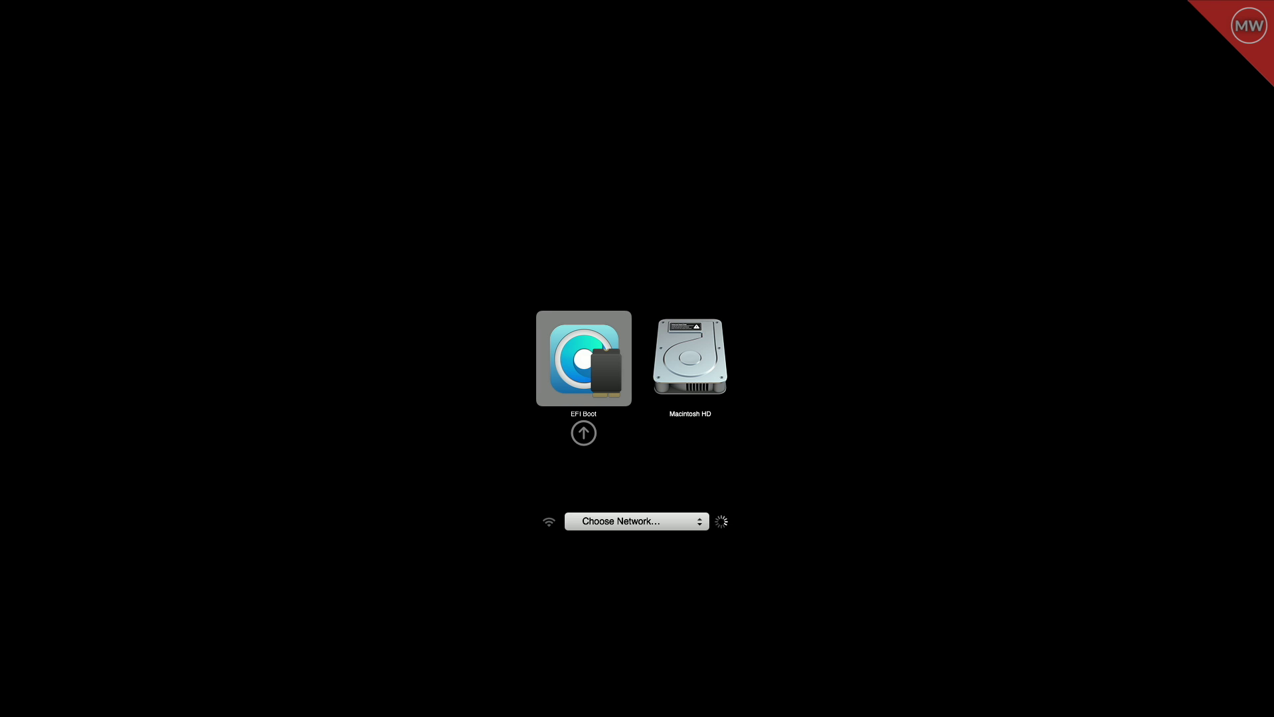
pyautogui.press('Return')
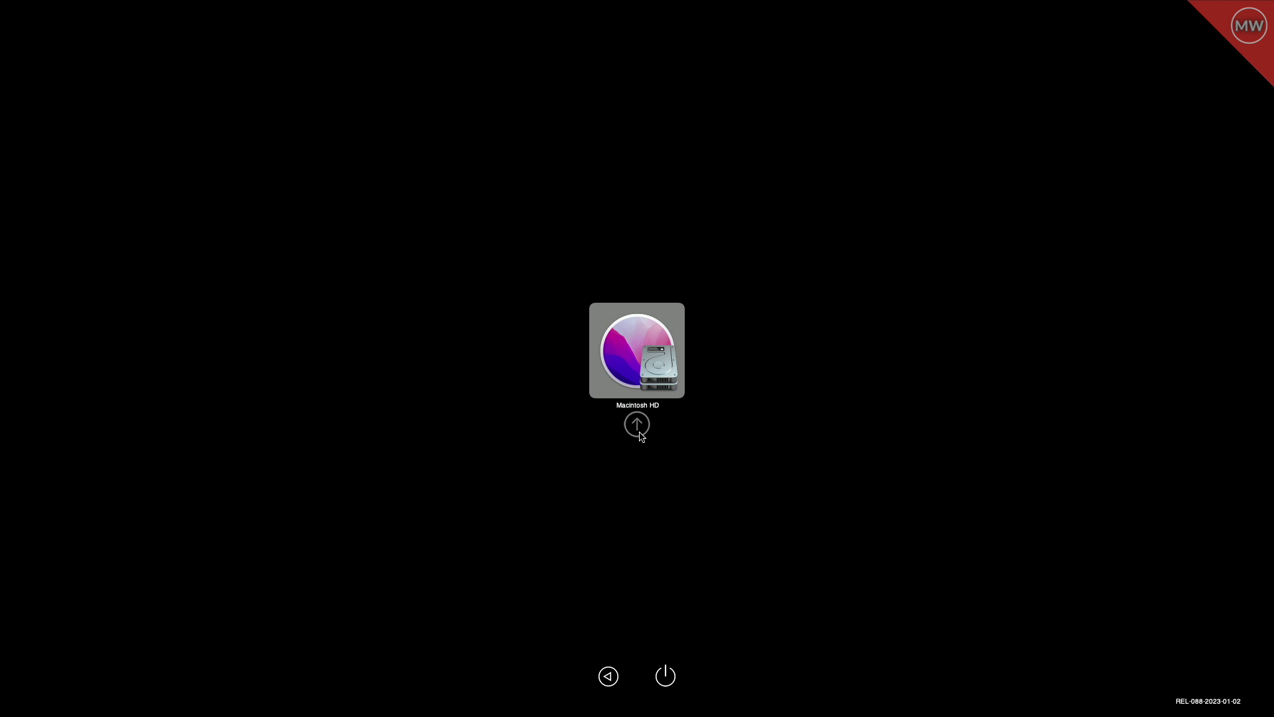
pyautogui.click(638, 424)
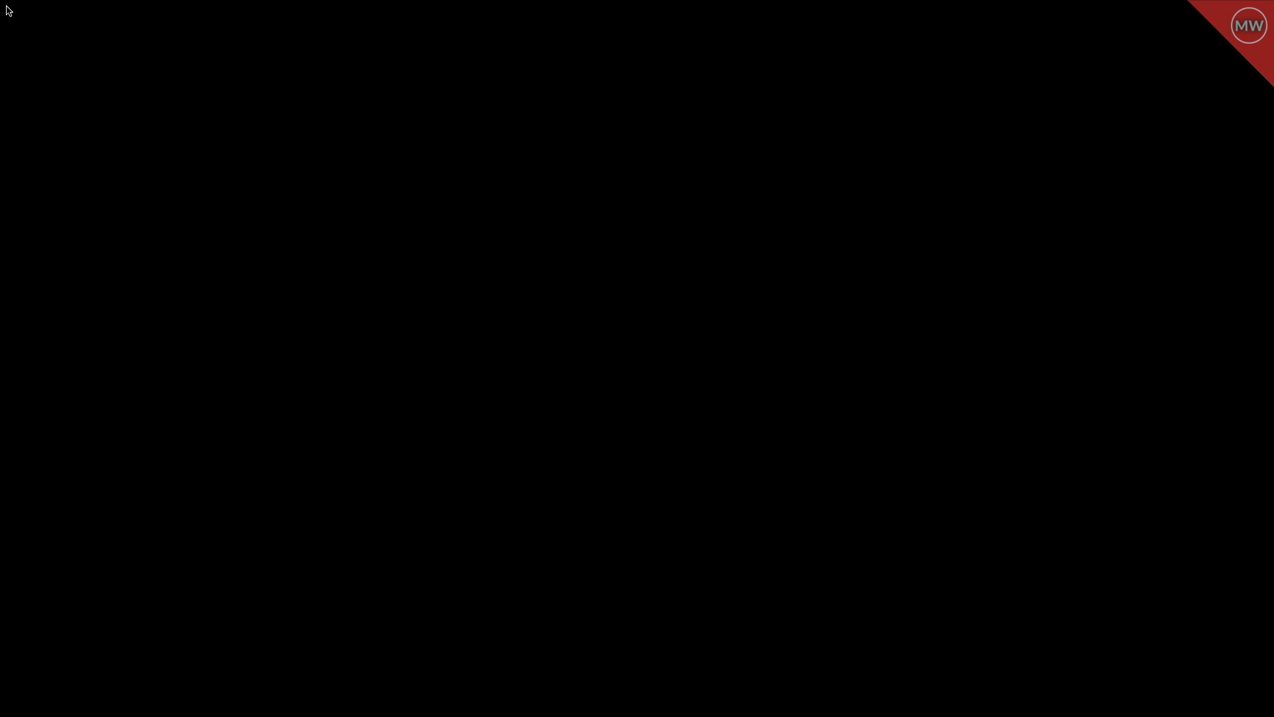
# - Log in to the Mac by entering the account password
pyautogui.write('••••')
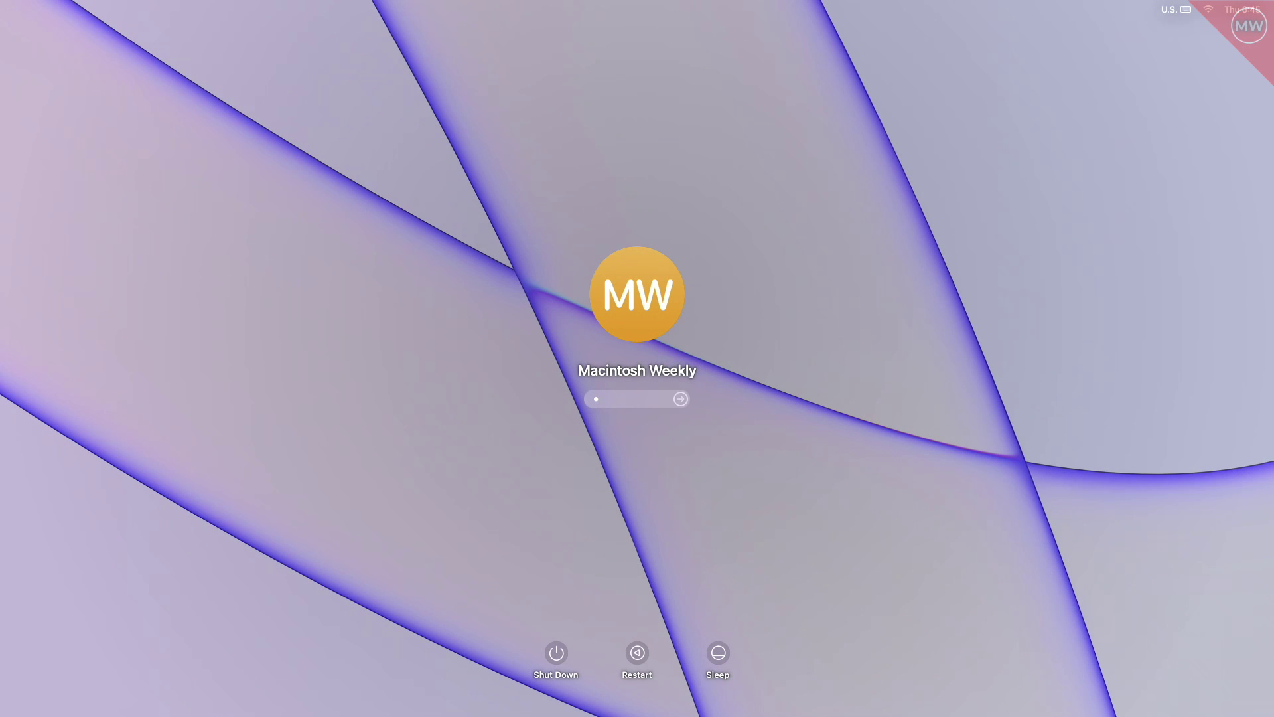
pyautogui.press('Return')
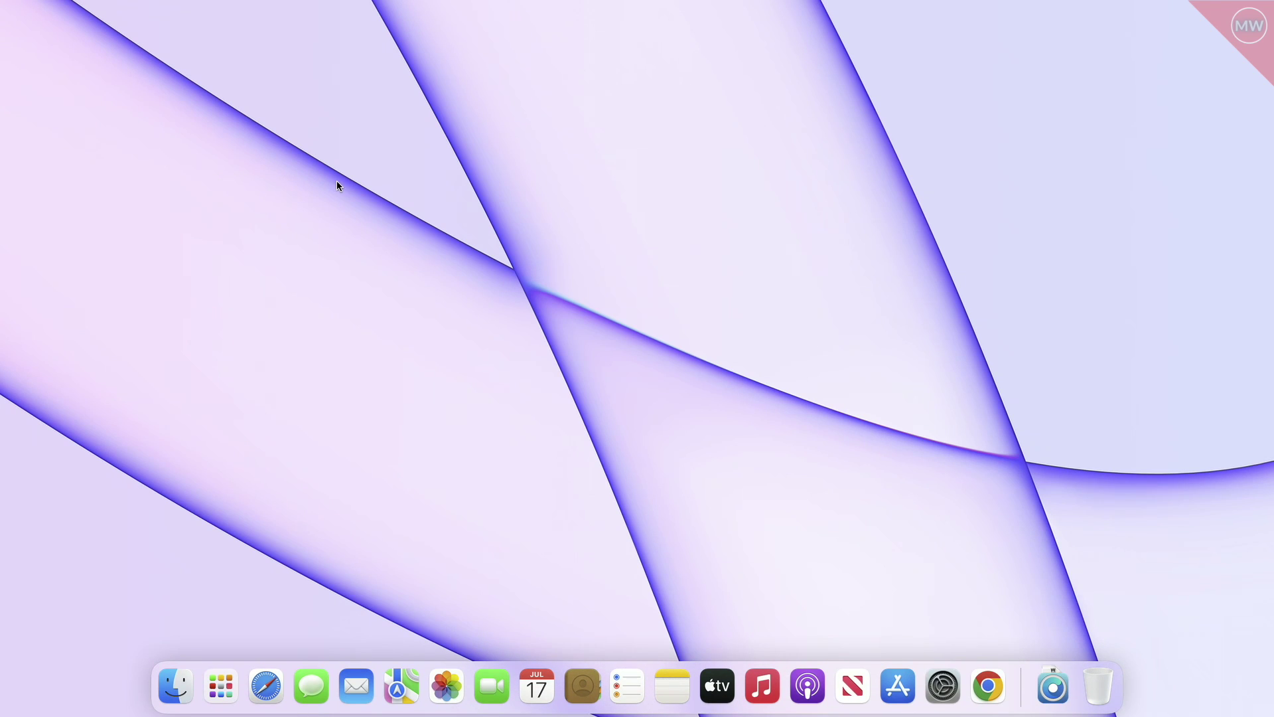
pyautogui.rightClick(790, 163)
pyautogui.click(632, 256)
# - Reopen OpenCore-Patcher from the Downloads folder and download the macOS 13.2.1 (22D68) installer
pyautogui.click(1053, 687)
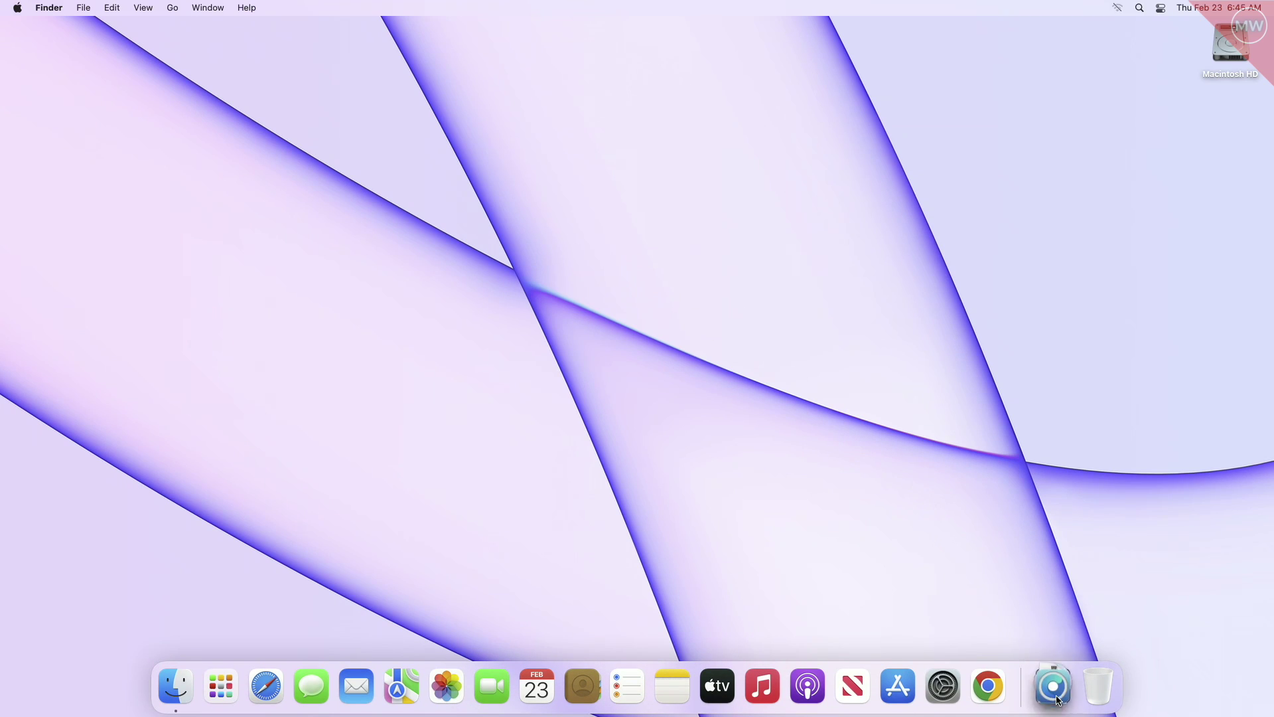
pyautogui.click(1015, 623)
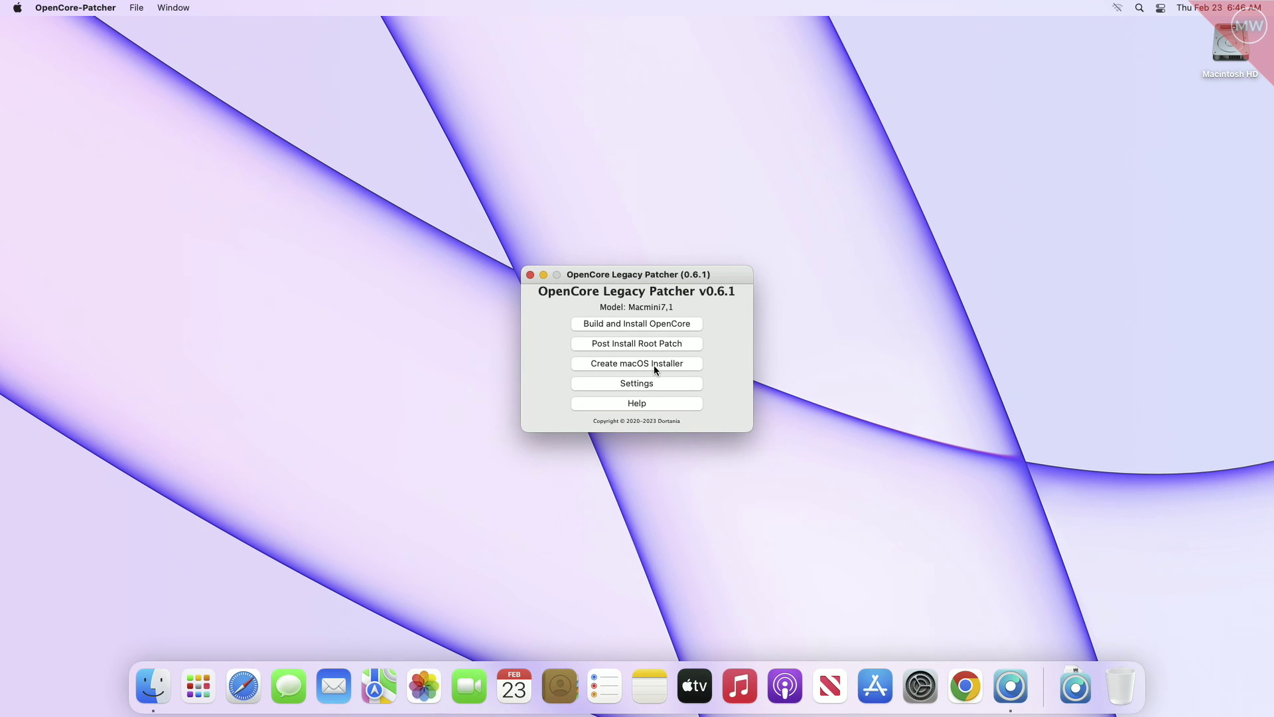
pyautogui.click(654, 369)
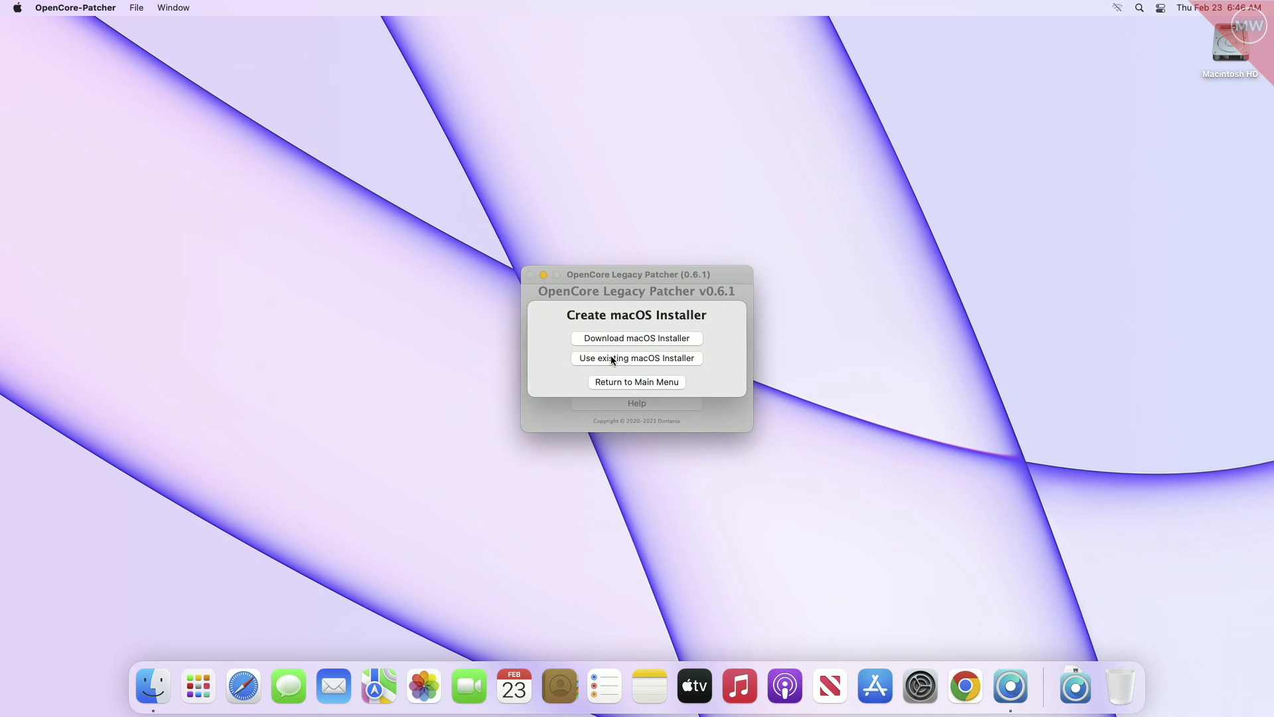
pyautogui.click(644, 337)
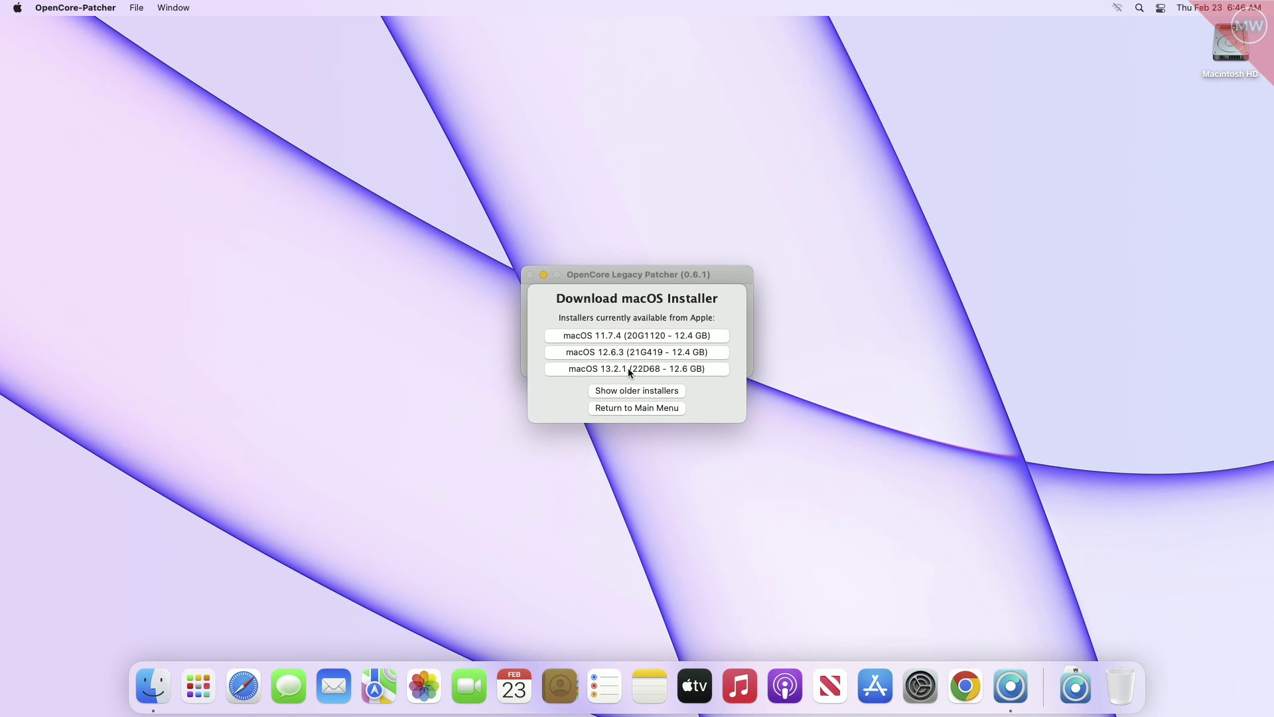
pyautogui.click(638, 369)
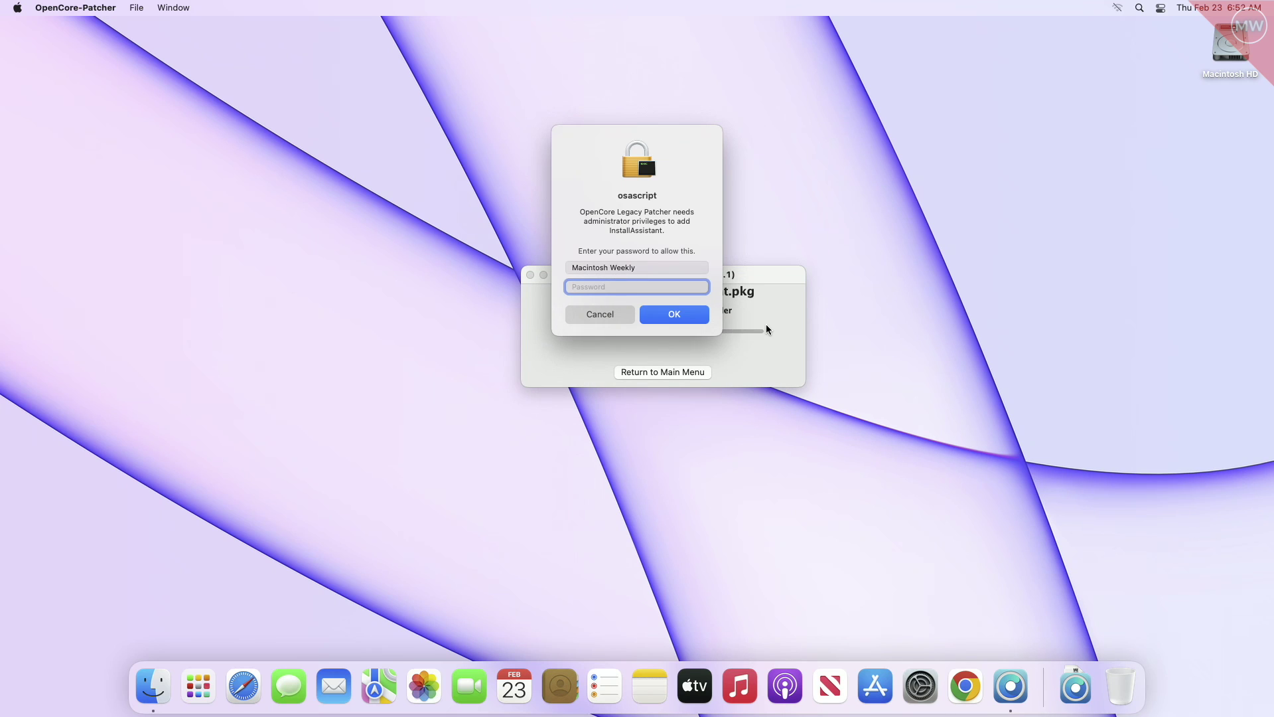
# - Authorize adding InstallAssistant with the administrator password and close the patcher without flashing the installer
pyautogui.write('••••')
pyautogui.press('Return')
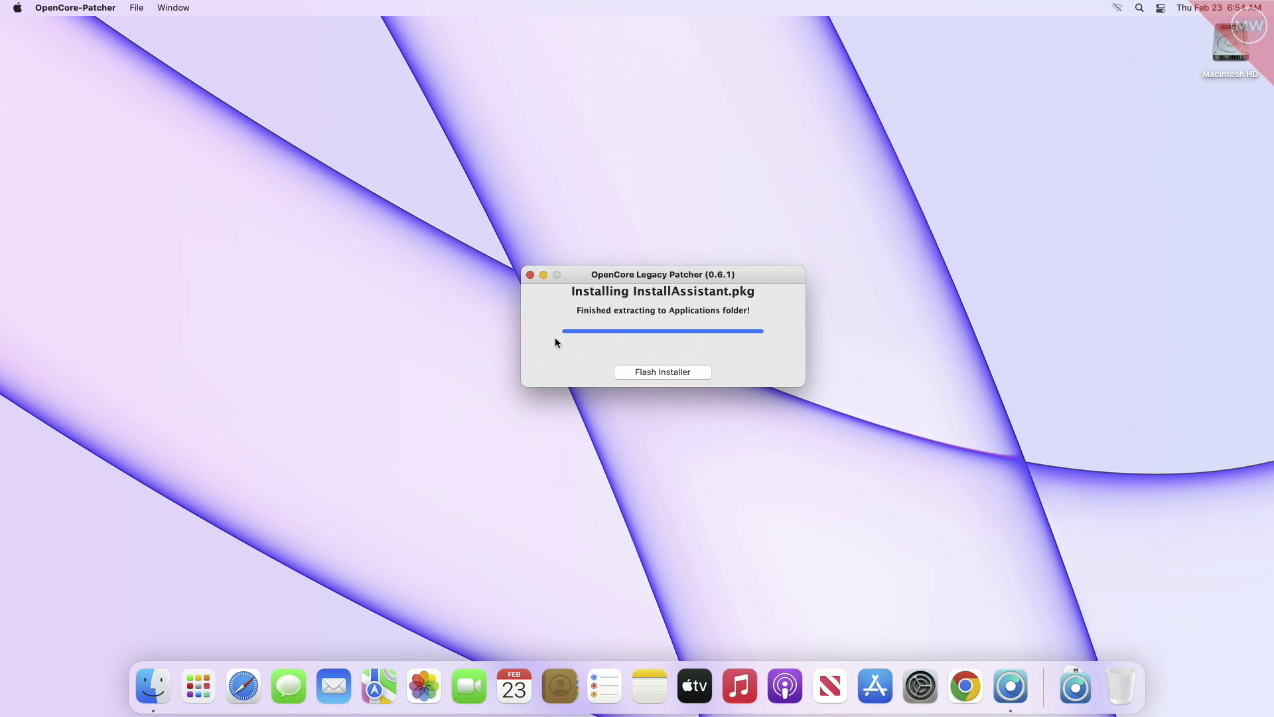
pyautogui.click(531, 275)
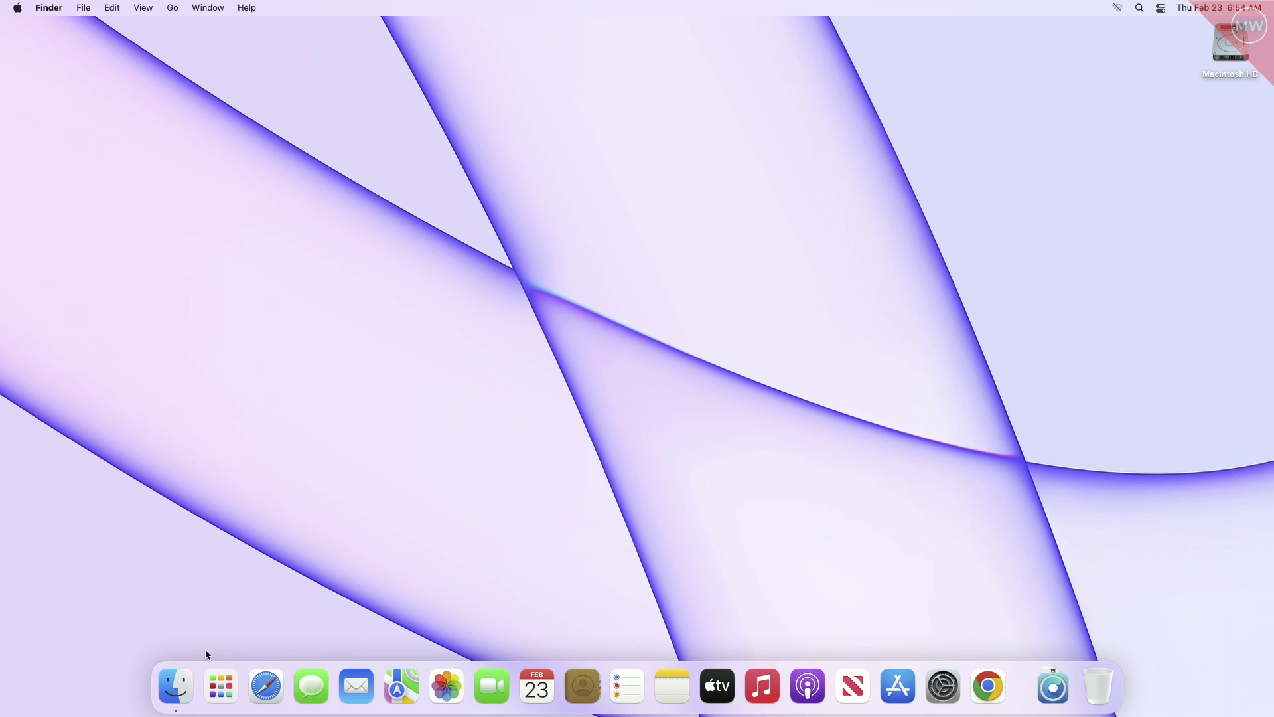
# - Launch the macOS Ventura installer, agree to the software license agreement, and continue with Macintosh HD as the installation disk
pyautogui.click(214, 669)
pyautogui.click(346, 554)
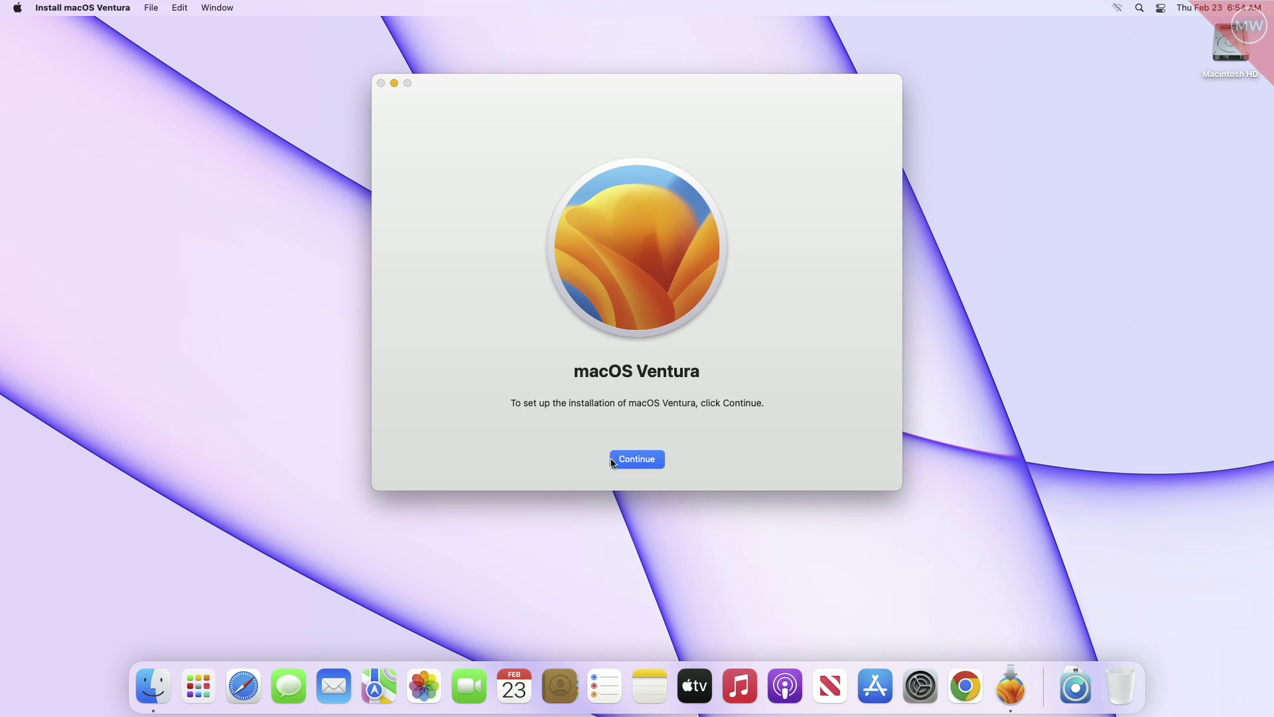
pyautogui.click(613, 460)
pyautogui.click(664, 459)
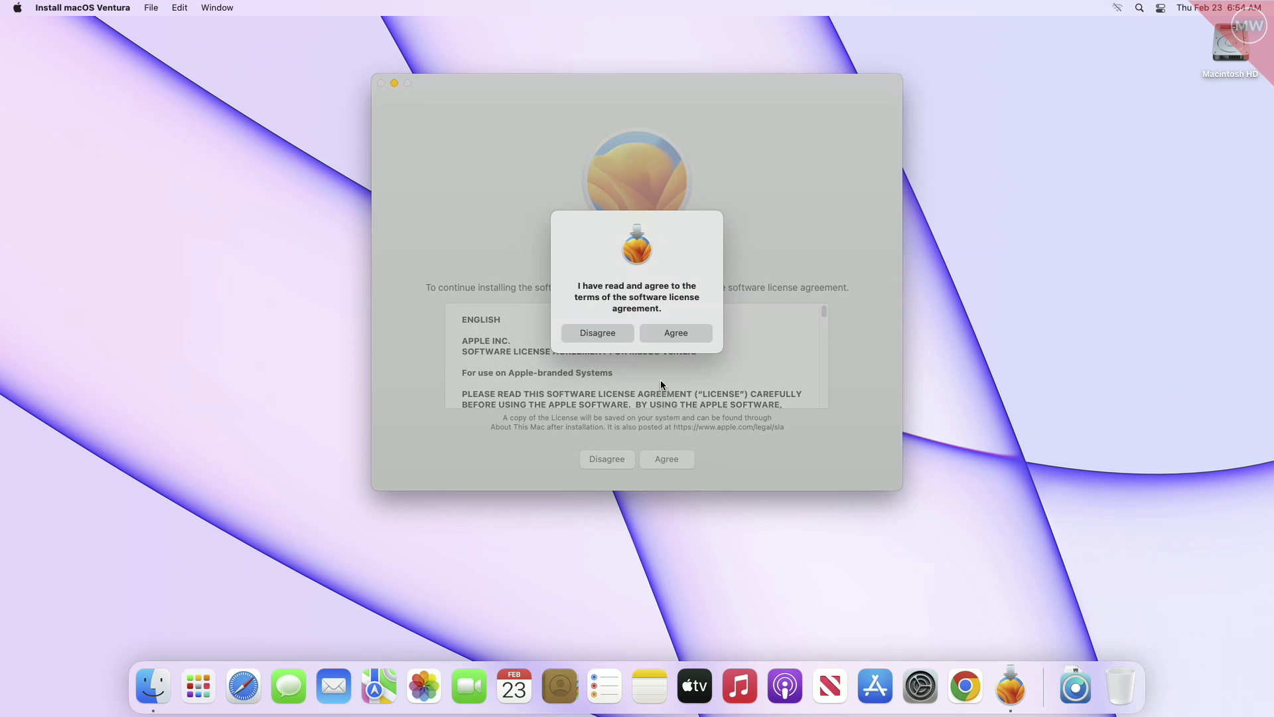
pyautogui.click(677, 333)
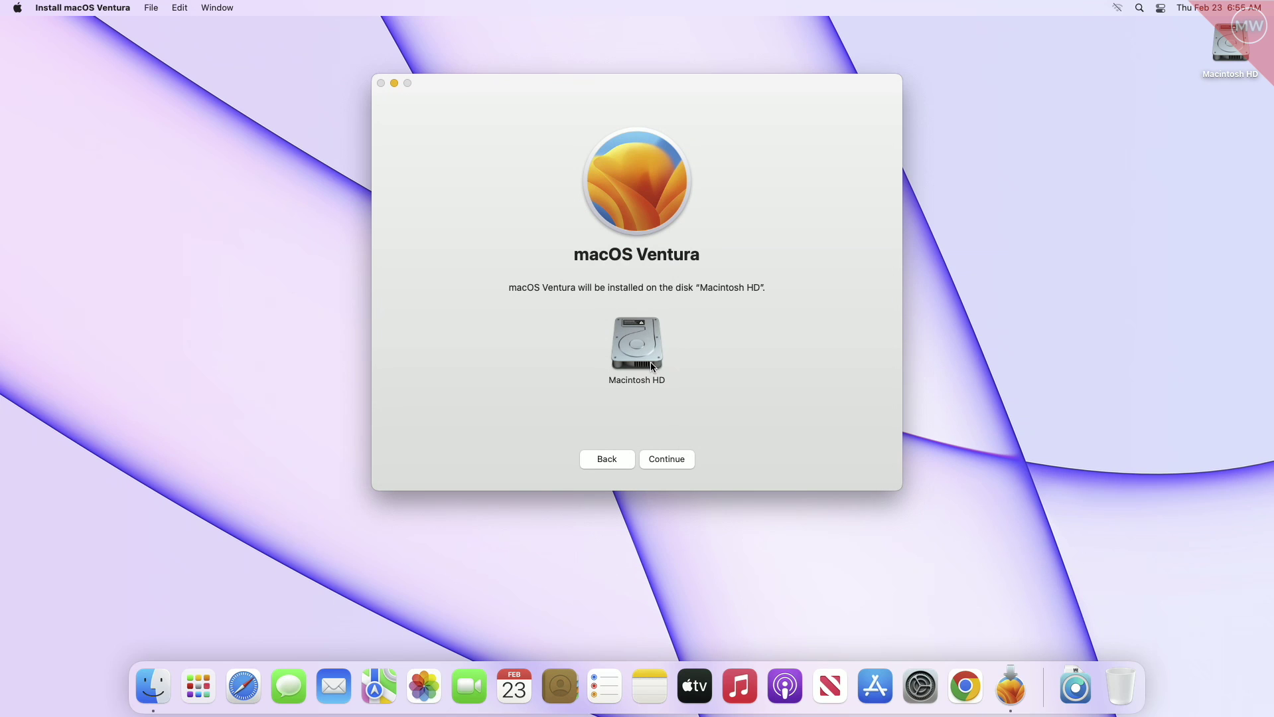
pyautogui.click(677, 458)
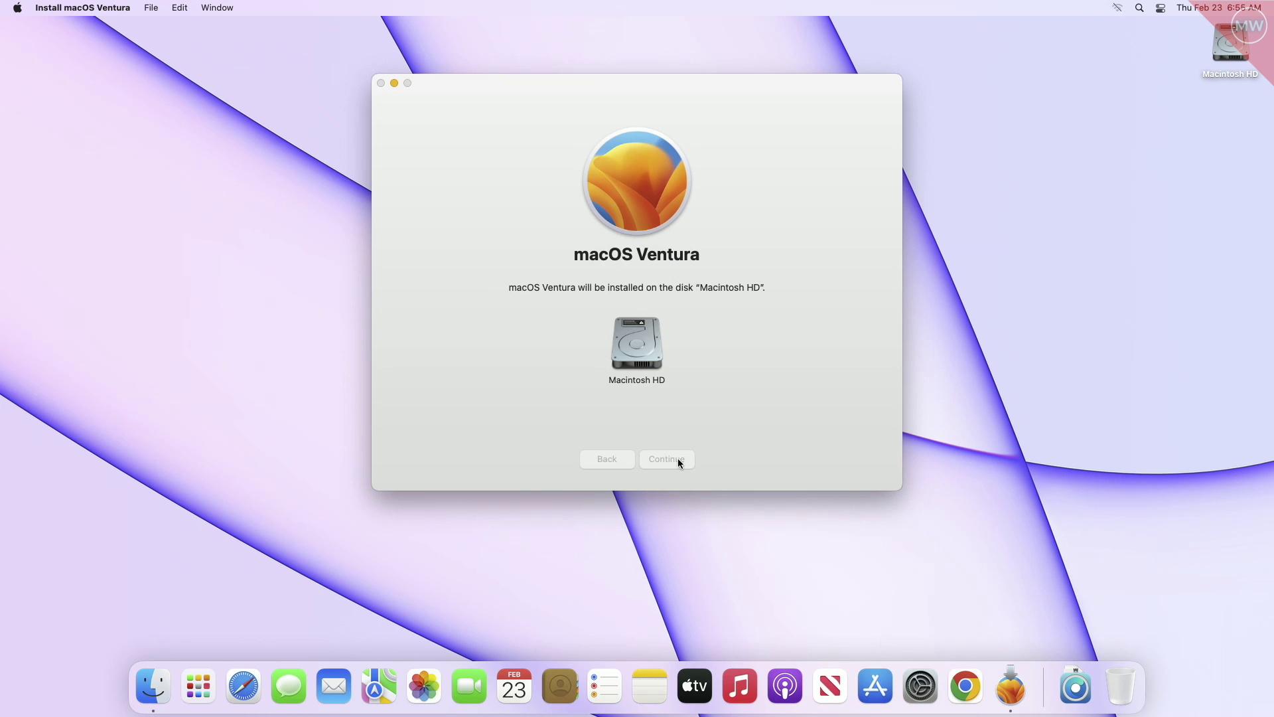
# - Authorize the macOS Ventura installation with the administrator password and restart the Mac to start installing
pyautogui.write('••••')
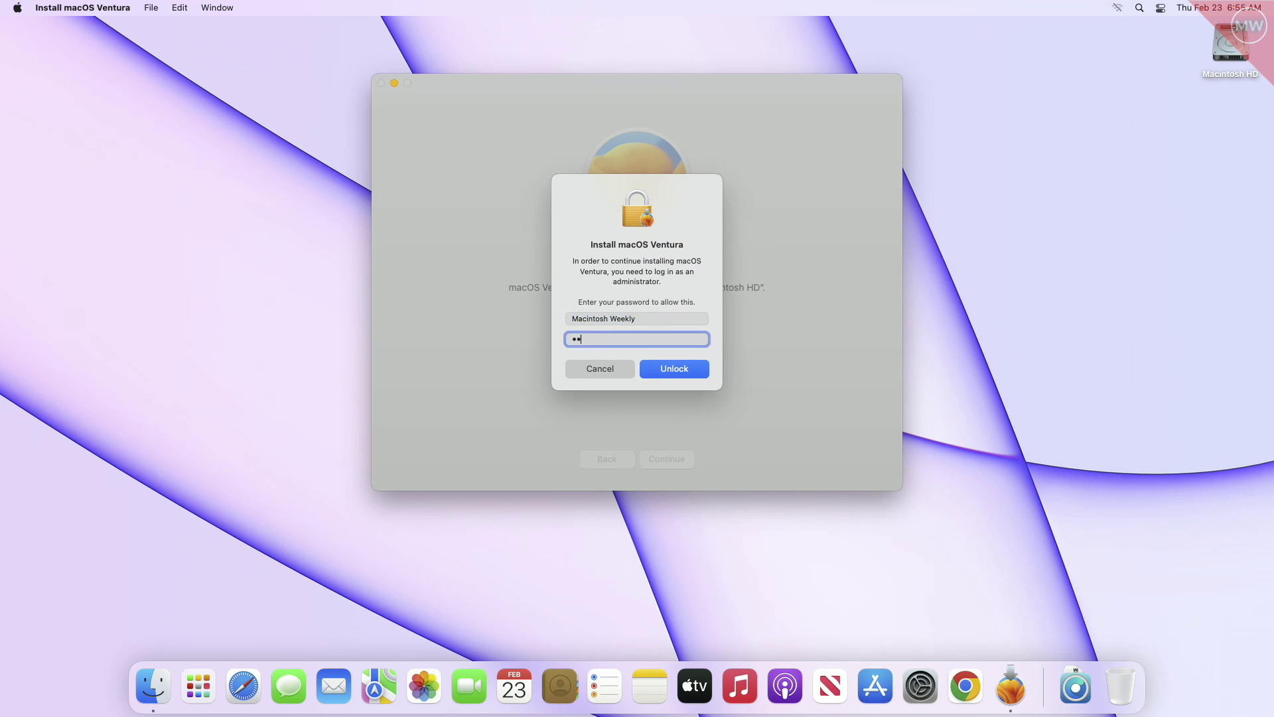
pyautogui.press('Return')
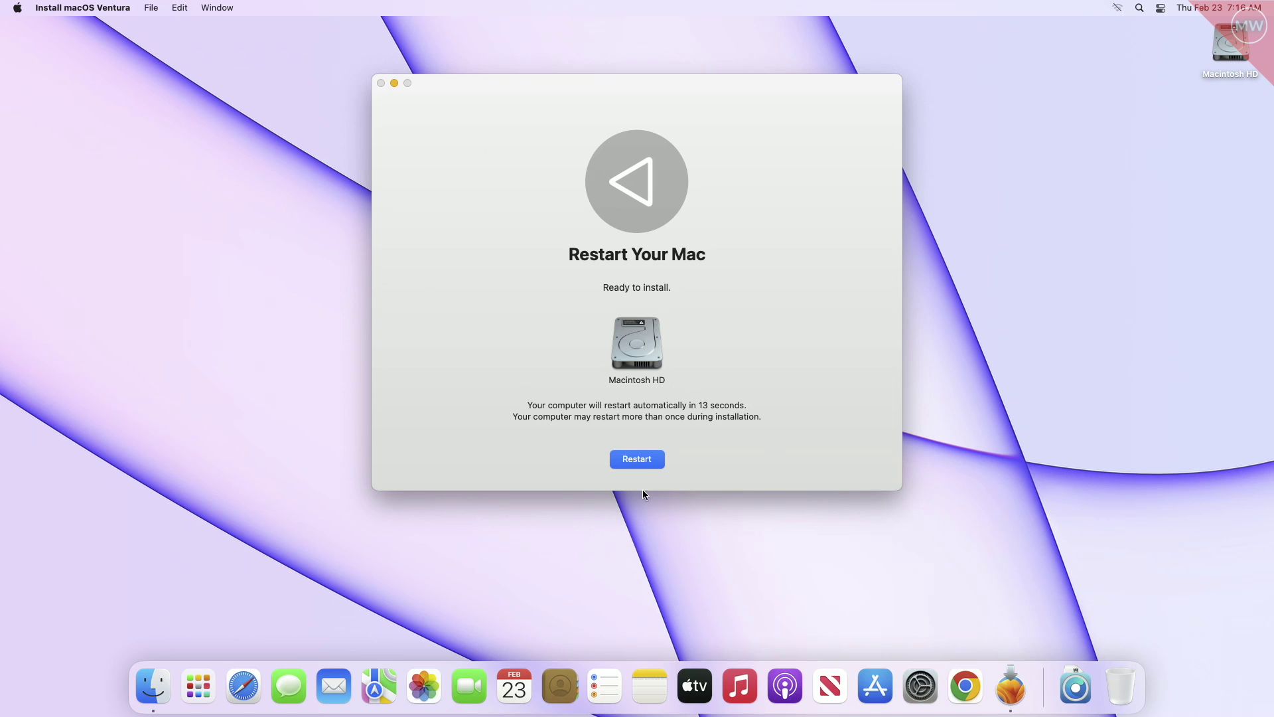
pyautogui.click(638, 462)
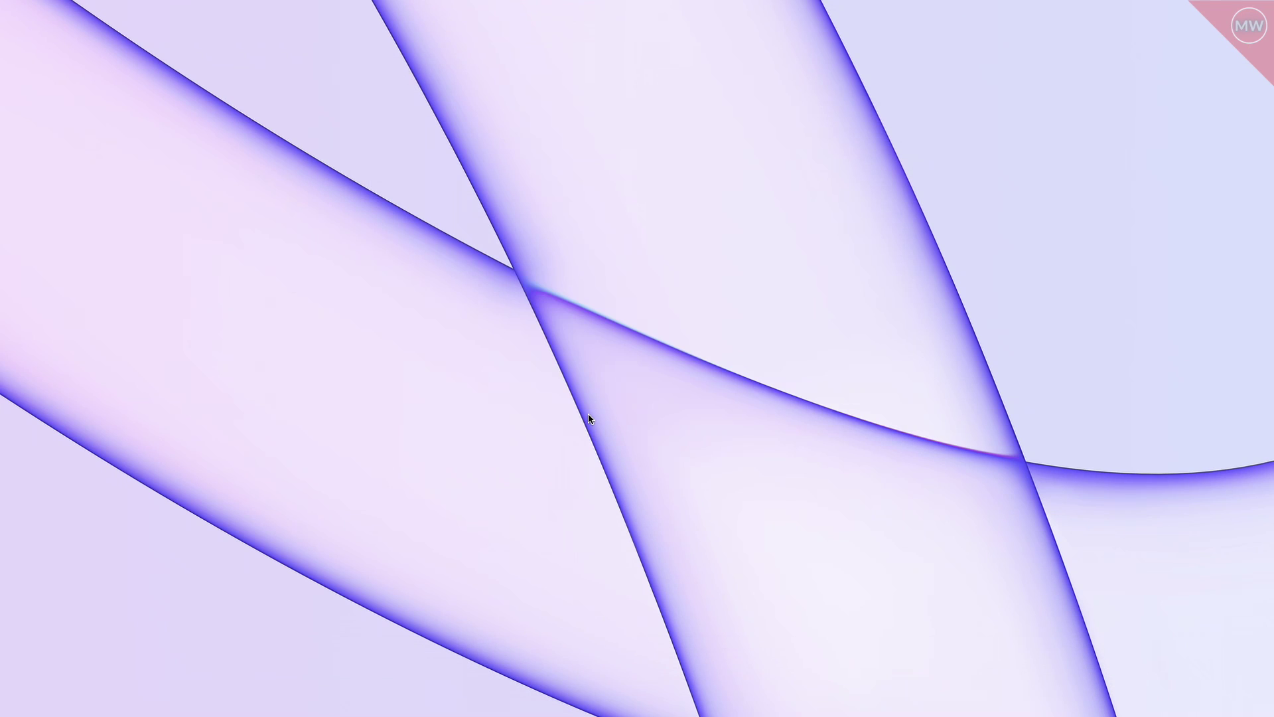
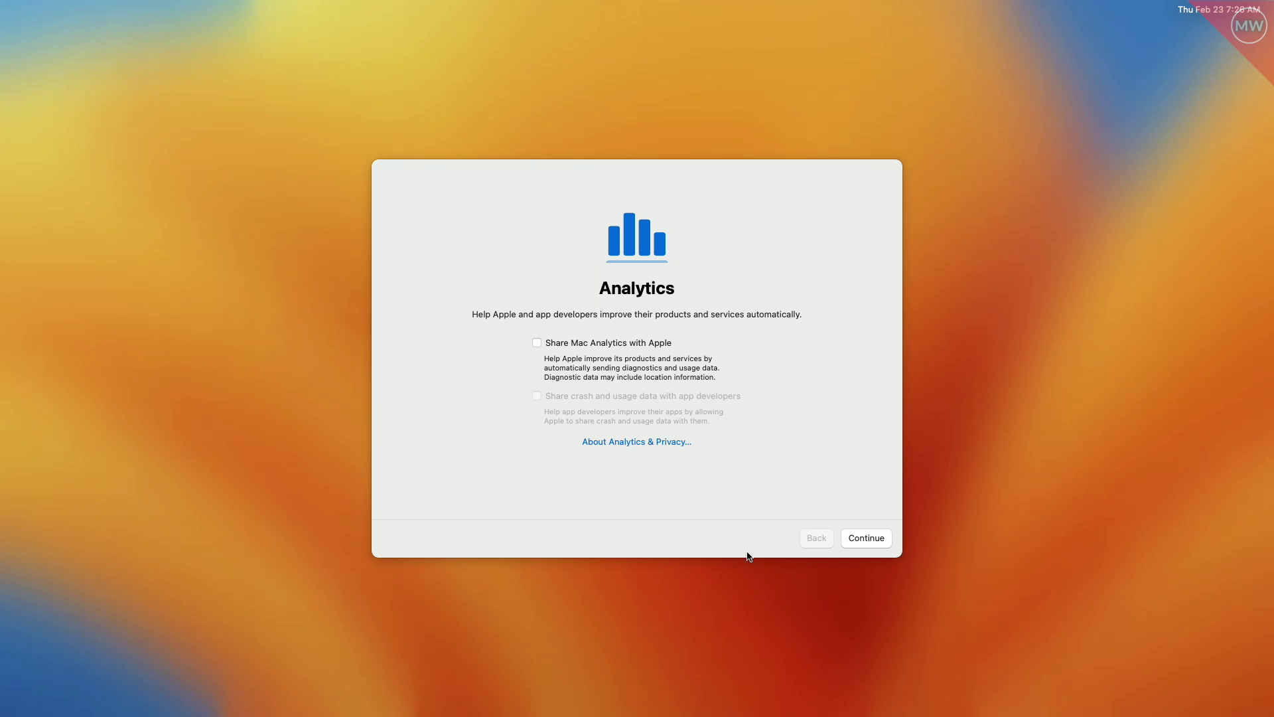
# - Complete the Analytics setup without sharing data, and tidy the desktop by dismissing the notification and cleaning up the icons
pyautogui.click(864, 542)
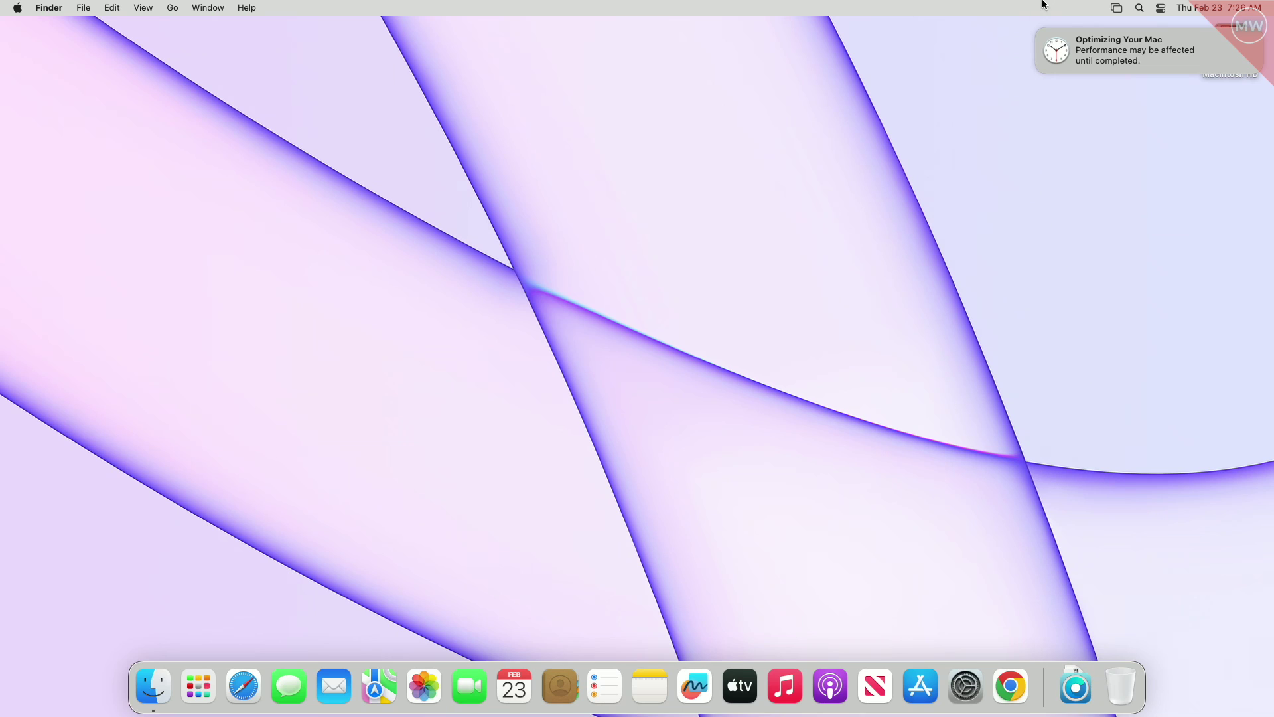
pyautogui.click(1036, 31)
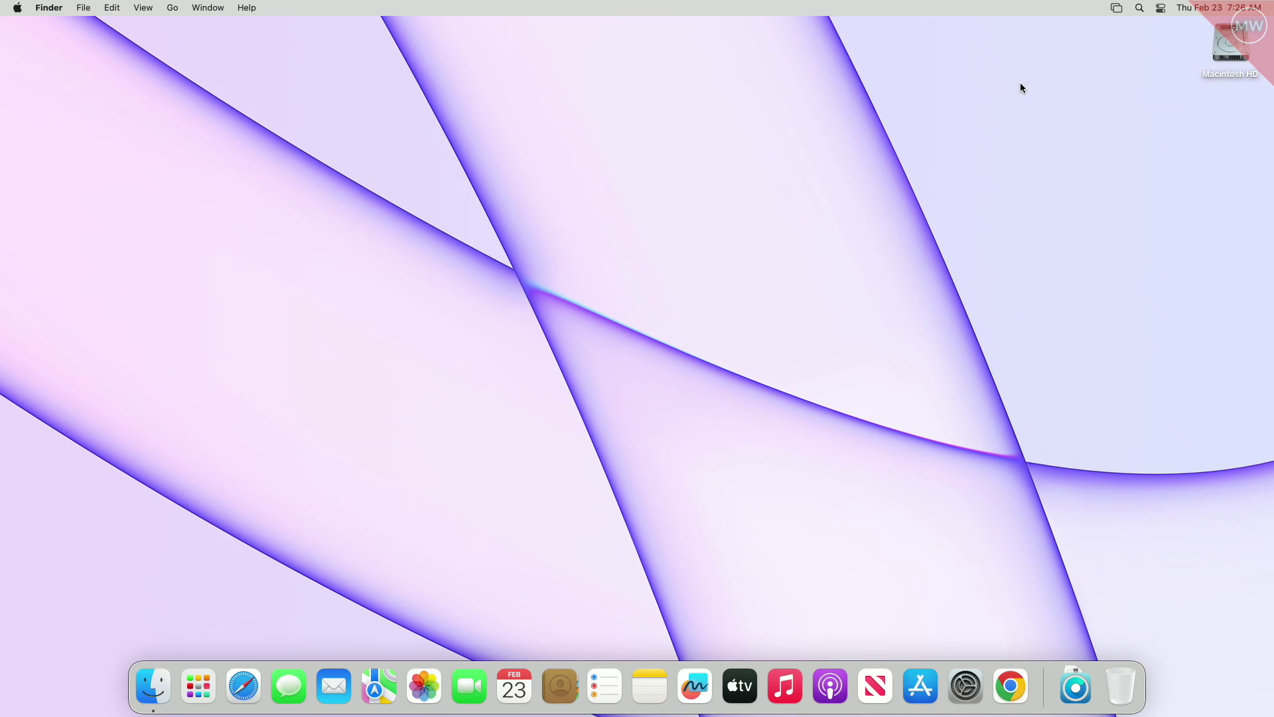
pyautogui.rightClick(968, 106)
pyautogui.click(1007, 203)
# - Open OpenCore-Patcher from the Downloads folder and start the post-install root patching, relaunching it as root with the administrator password
pyautogui.click(1074, 684)
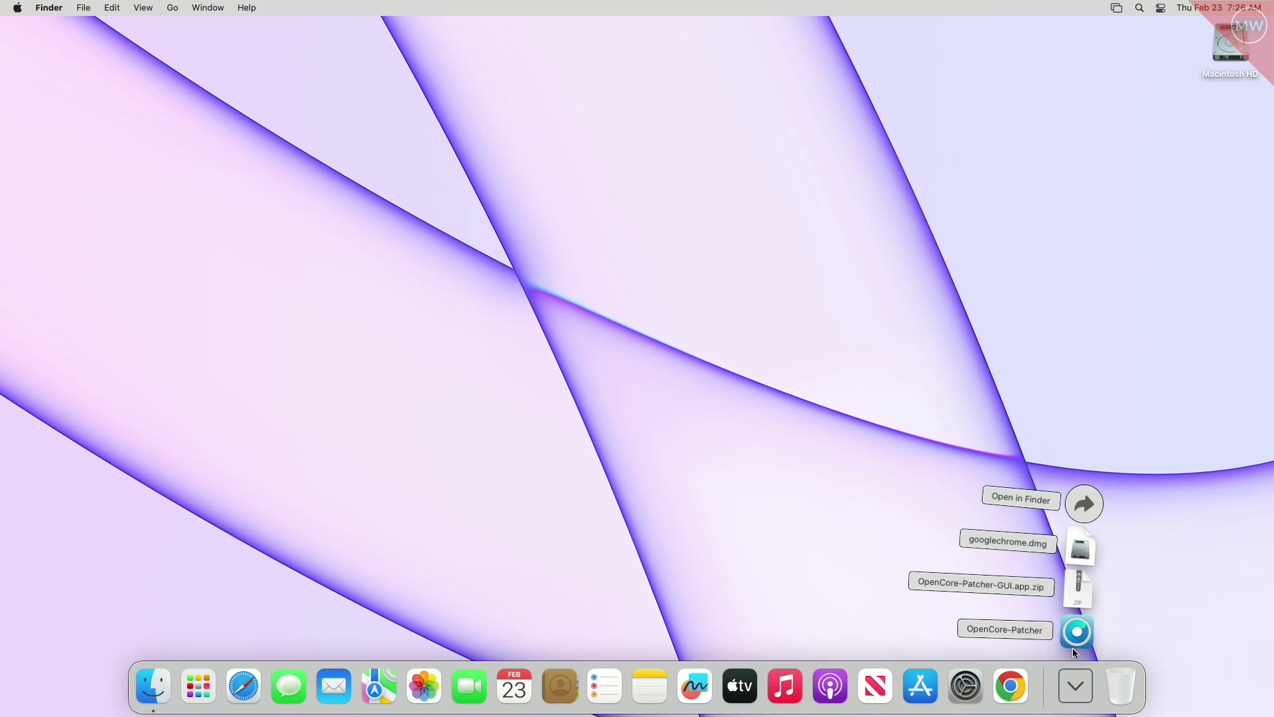
pyautogui.click(1075, 637)
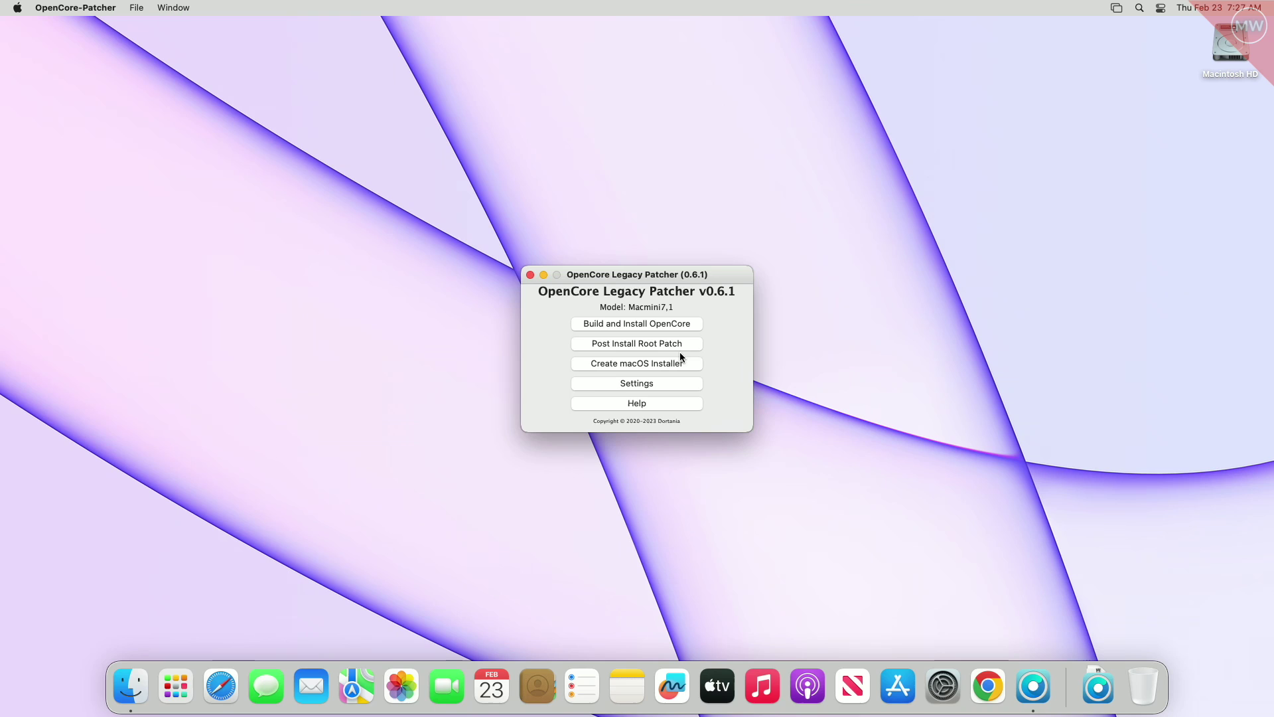
pyautogui.click(671, 343)
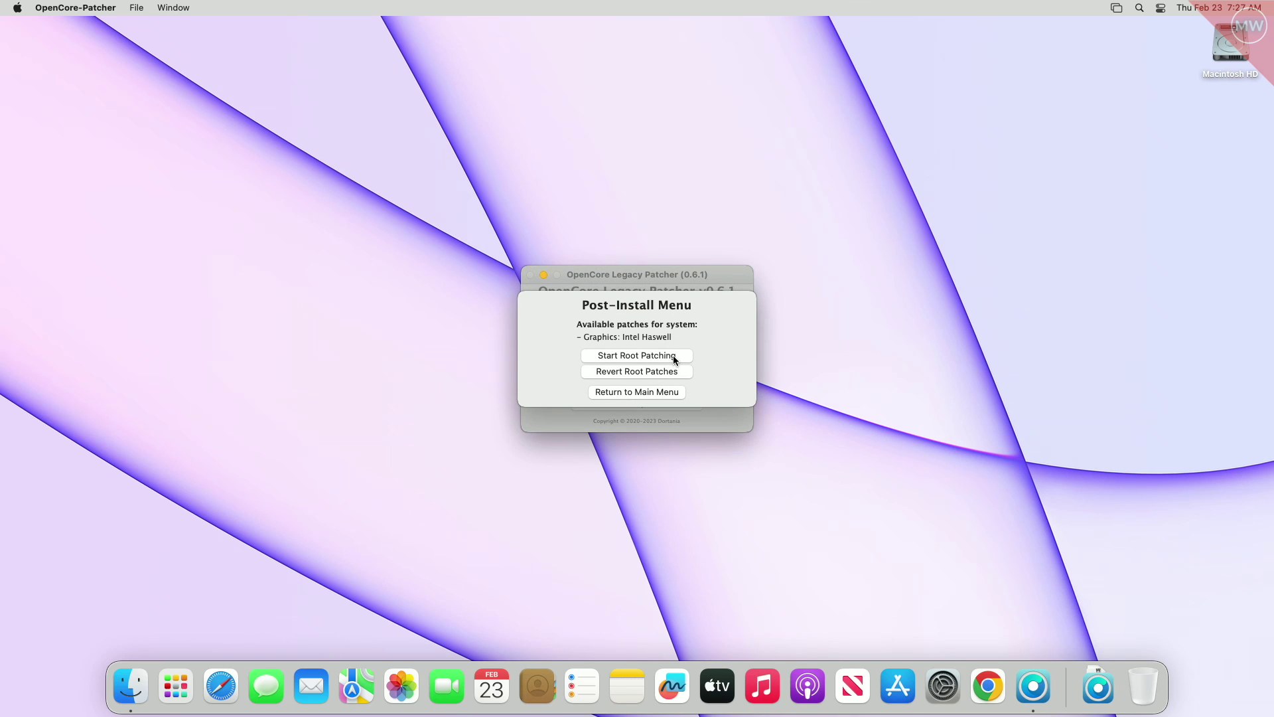
pyautogui.click(673, 356)
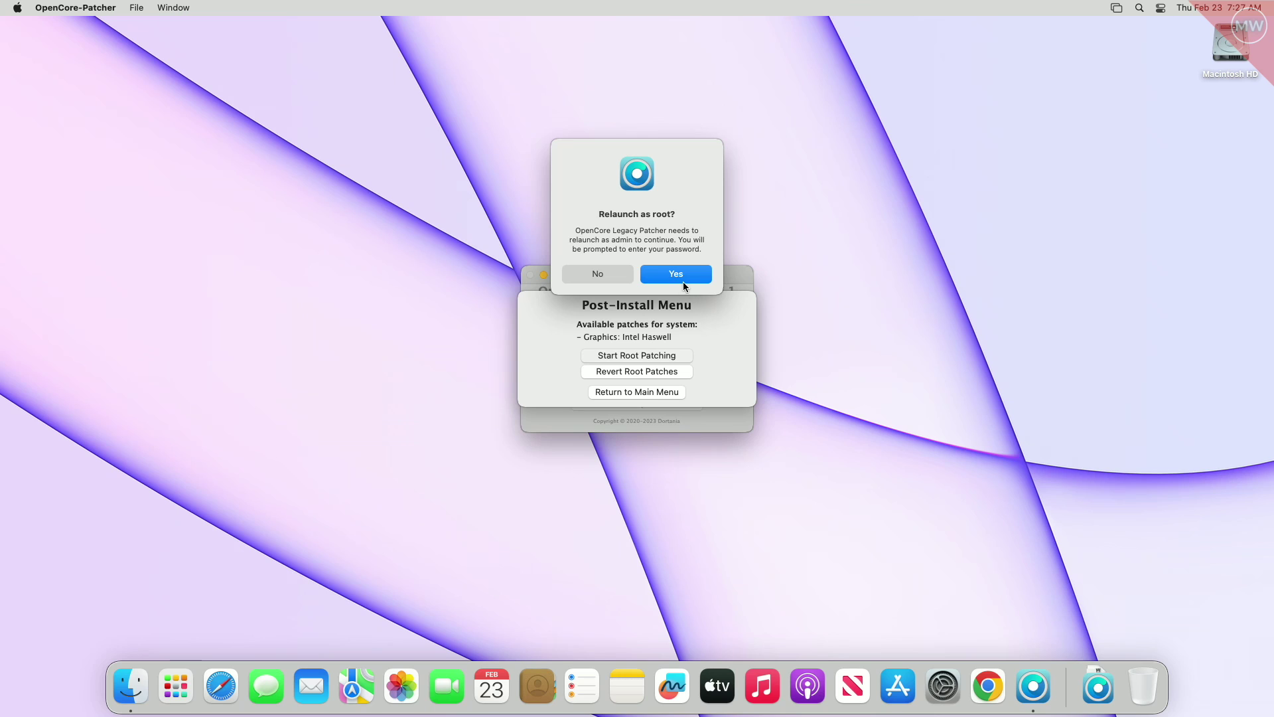
pyautogui.click(684, 282)
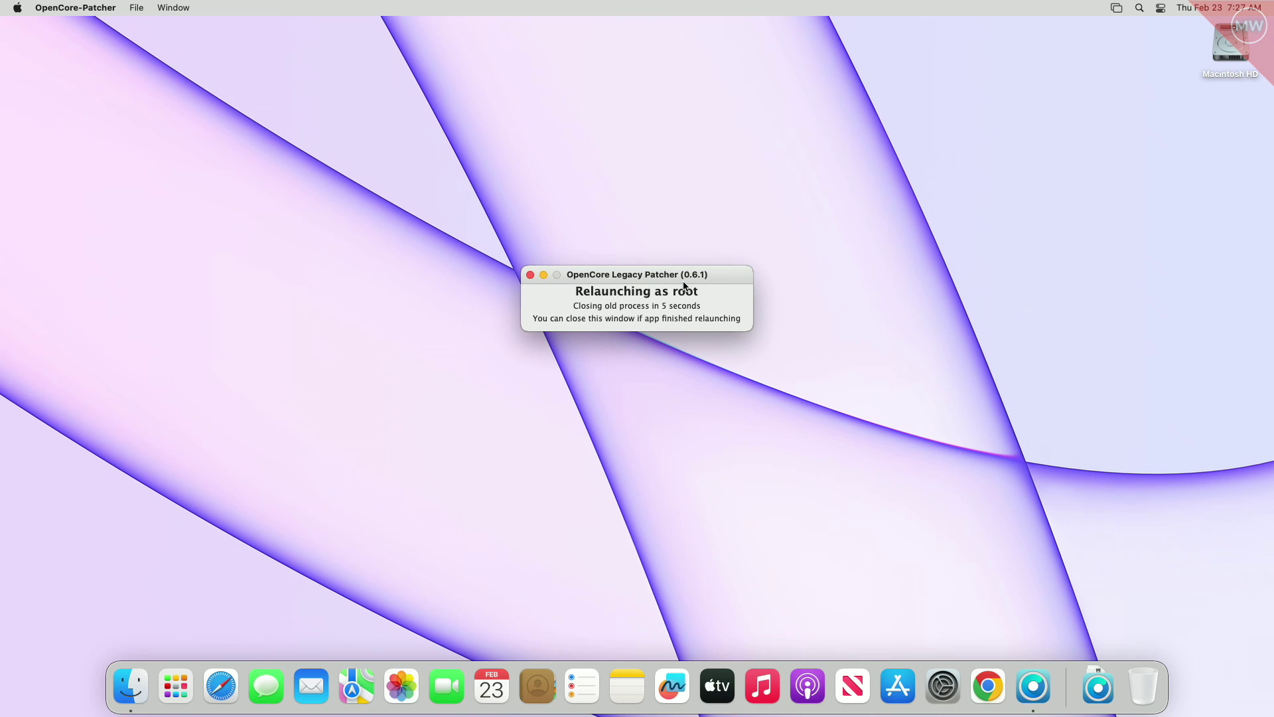
pyautogui.write('****')
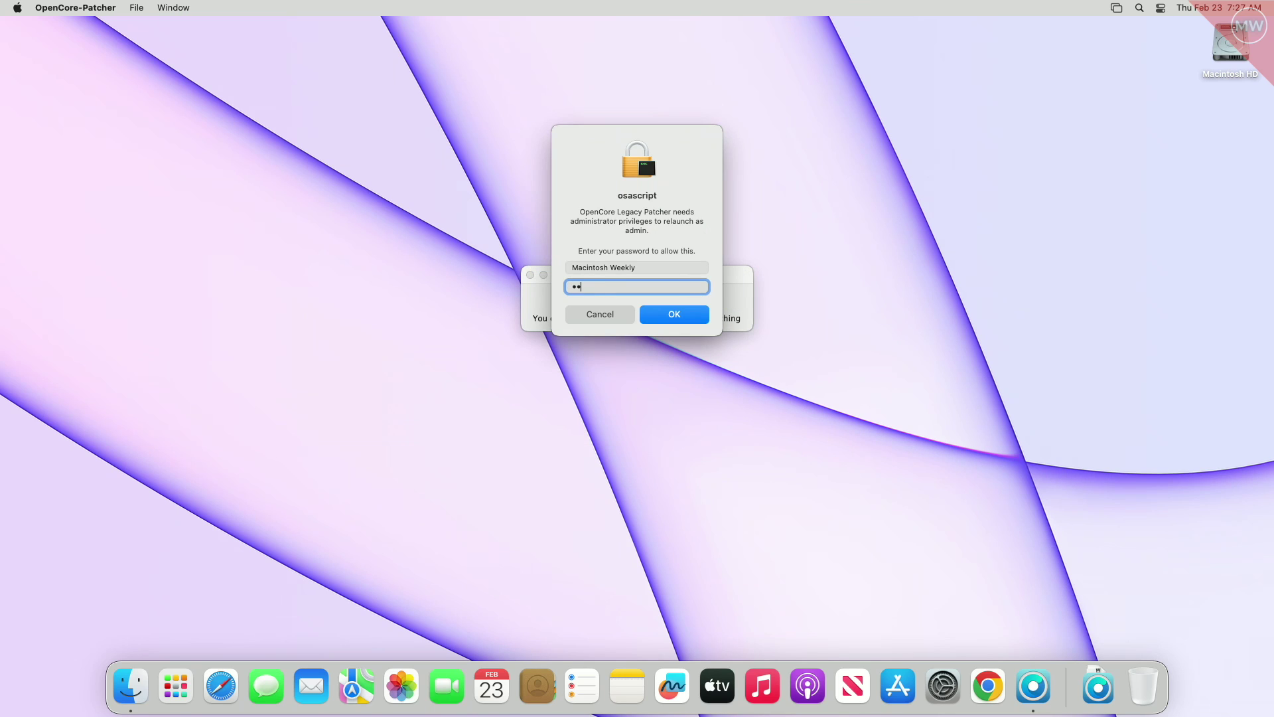
pyautogui.press('Return')
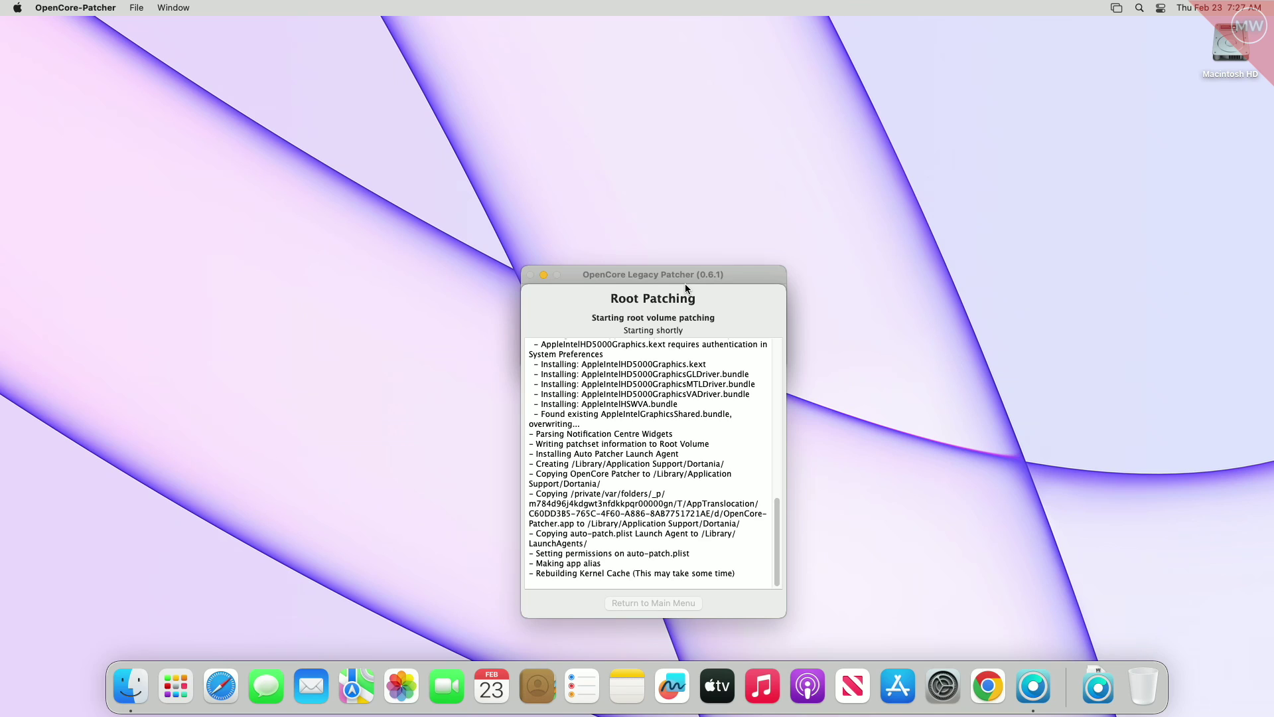
# - Reboot the Mac to apply the root patches and confirm the restart
pyautogui.click(643, 300)
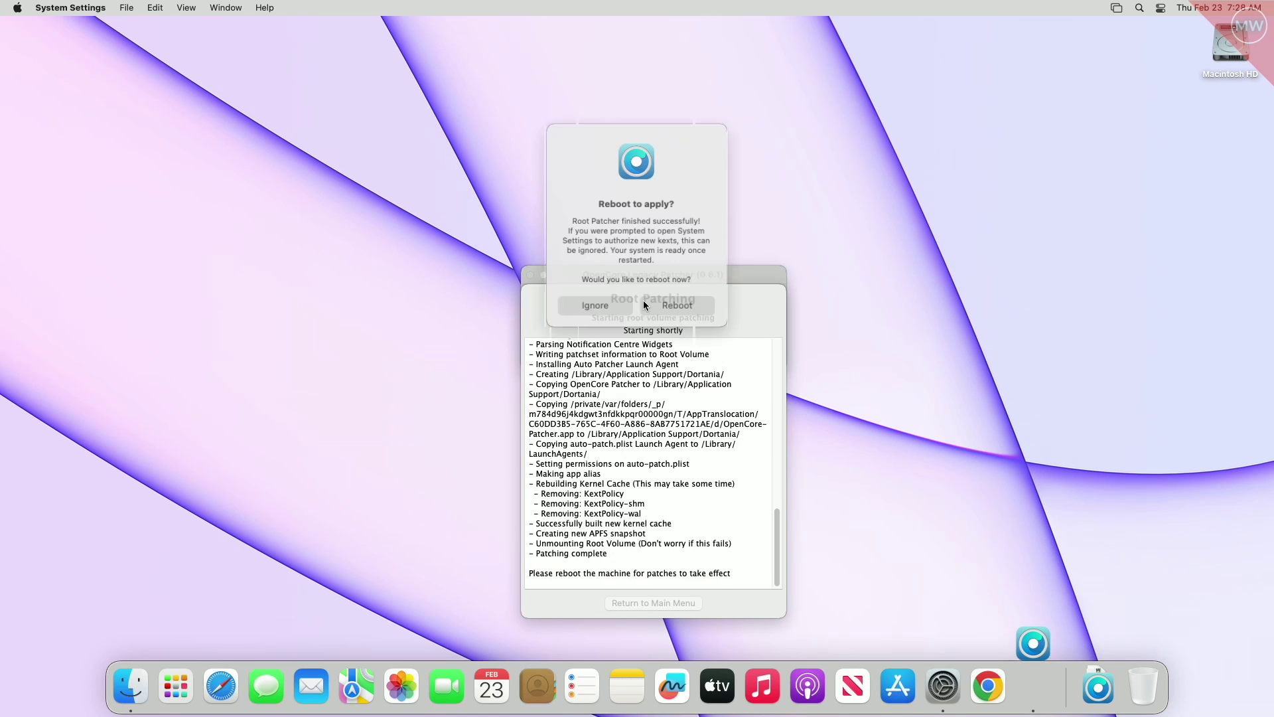
pyautogui.click(674, 304)
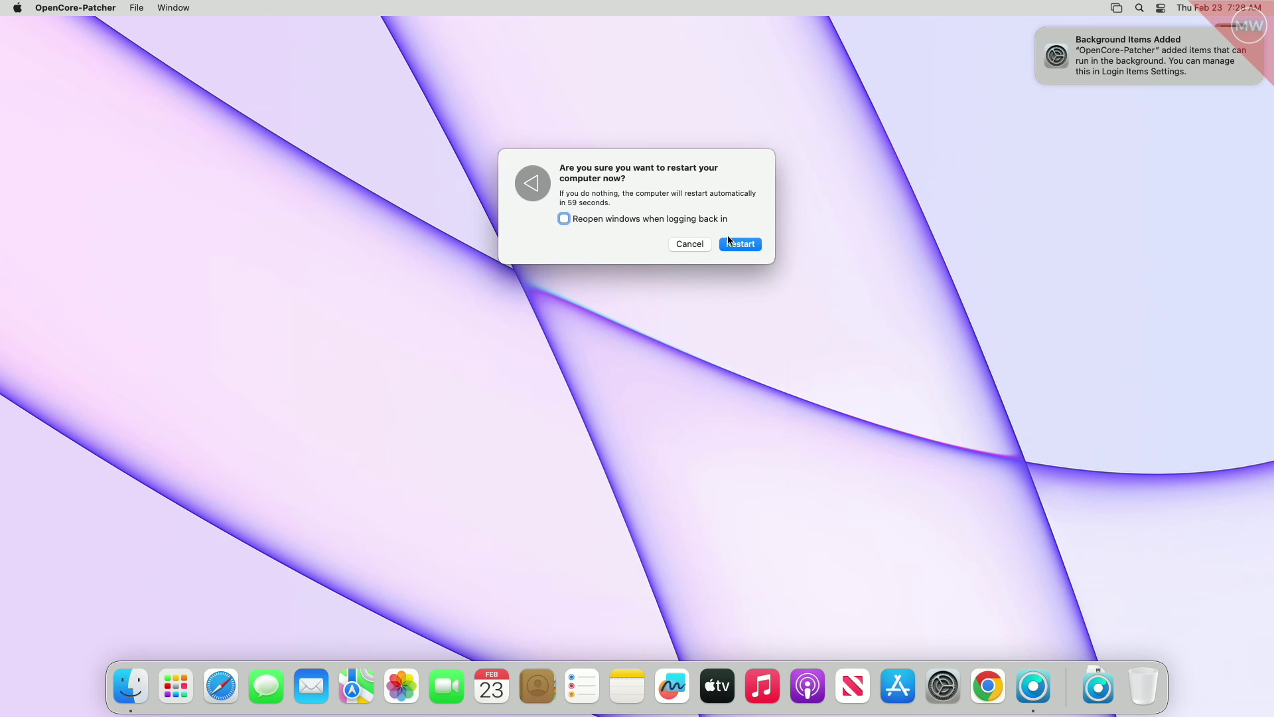
pyautogui.click(738, 244)
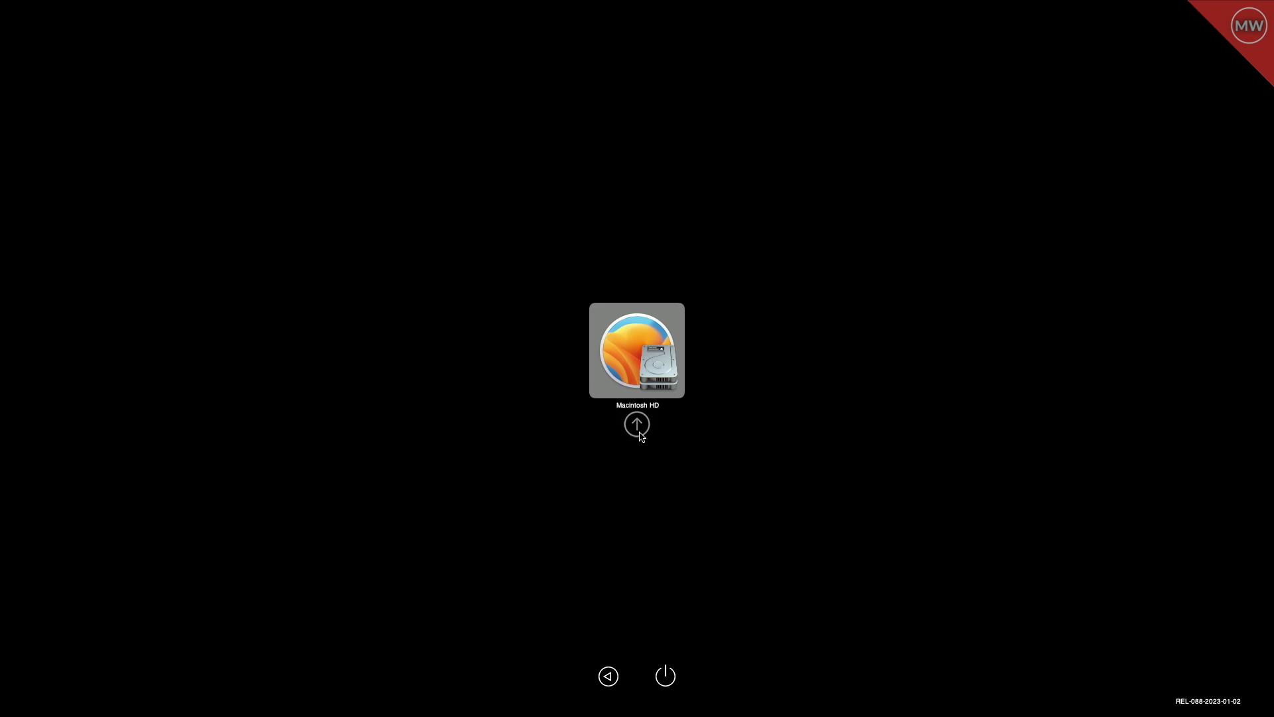
# - Boot from Macintosh HD and log in by entering the account password
pyautogui.click(640, 432)
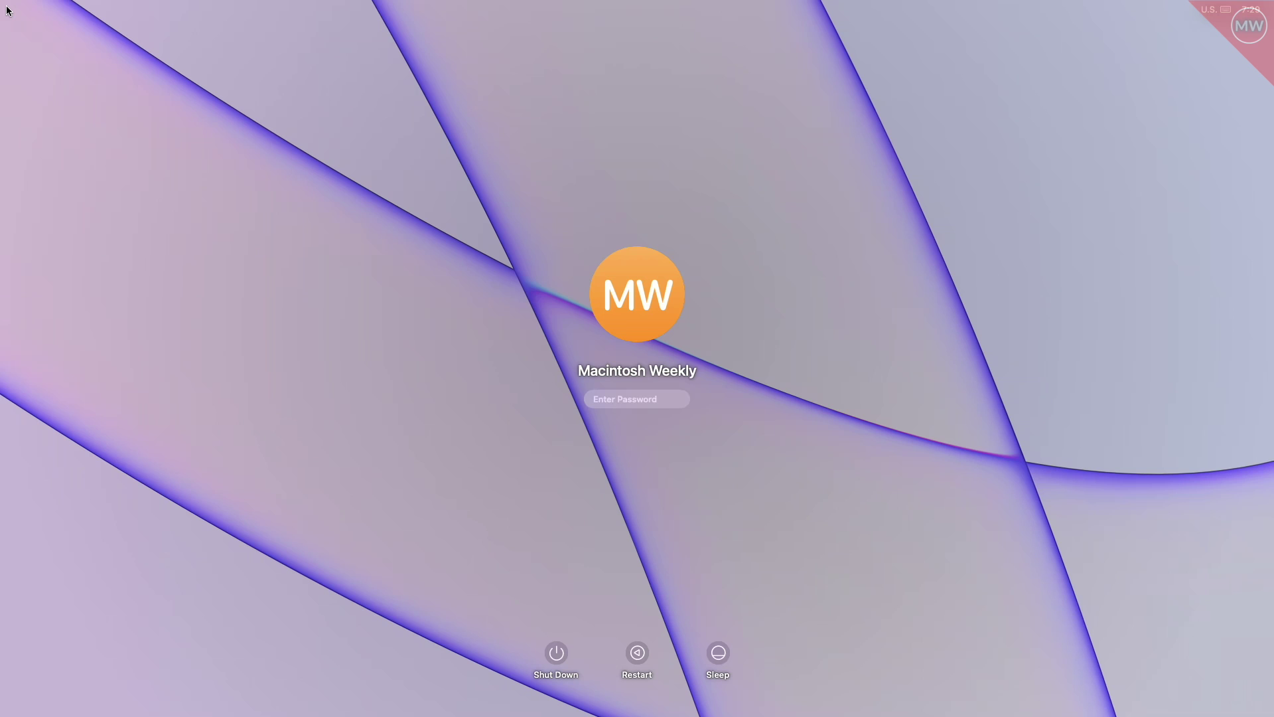
pyautogui.write('****')
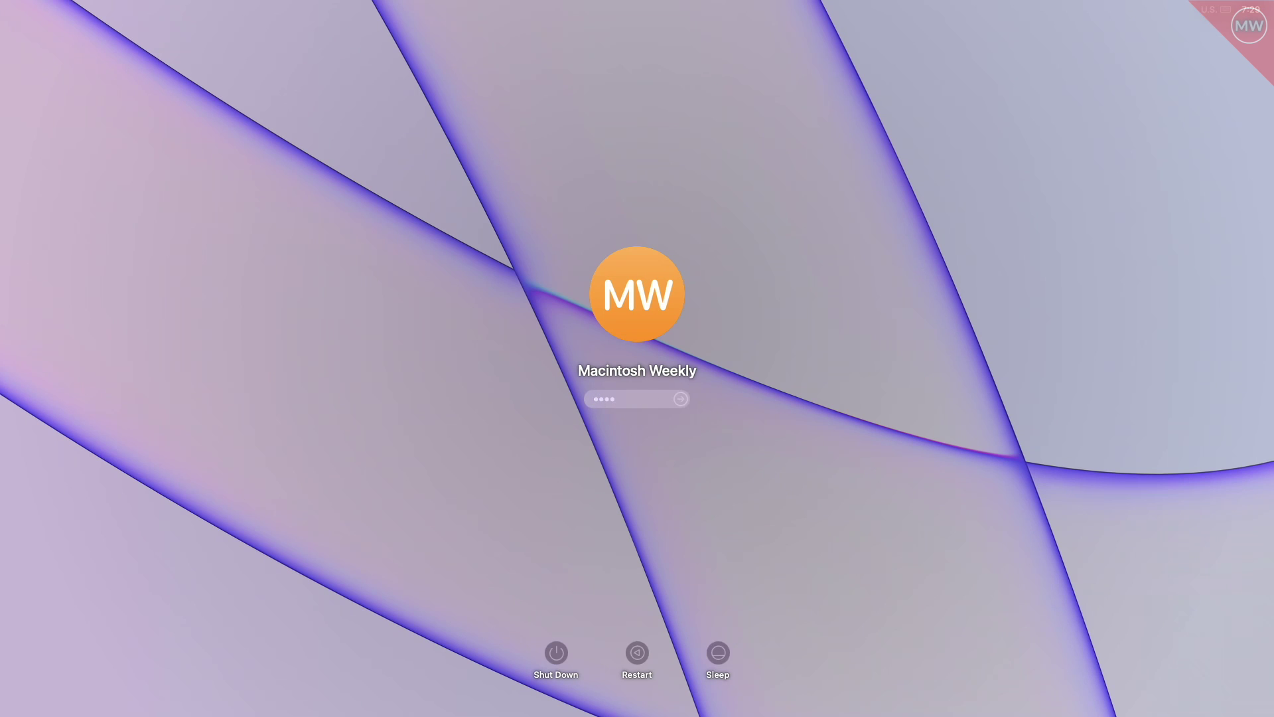
pyautogui.press('Return')
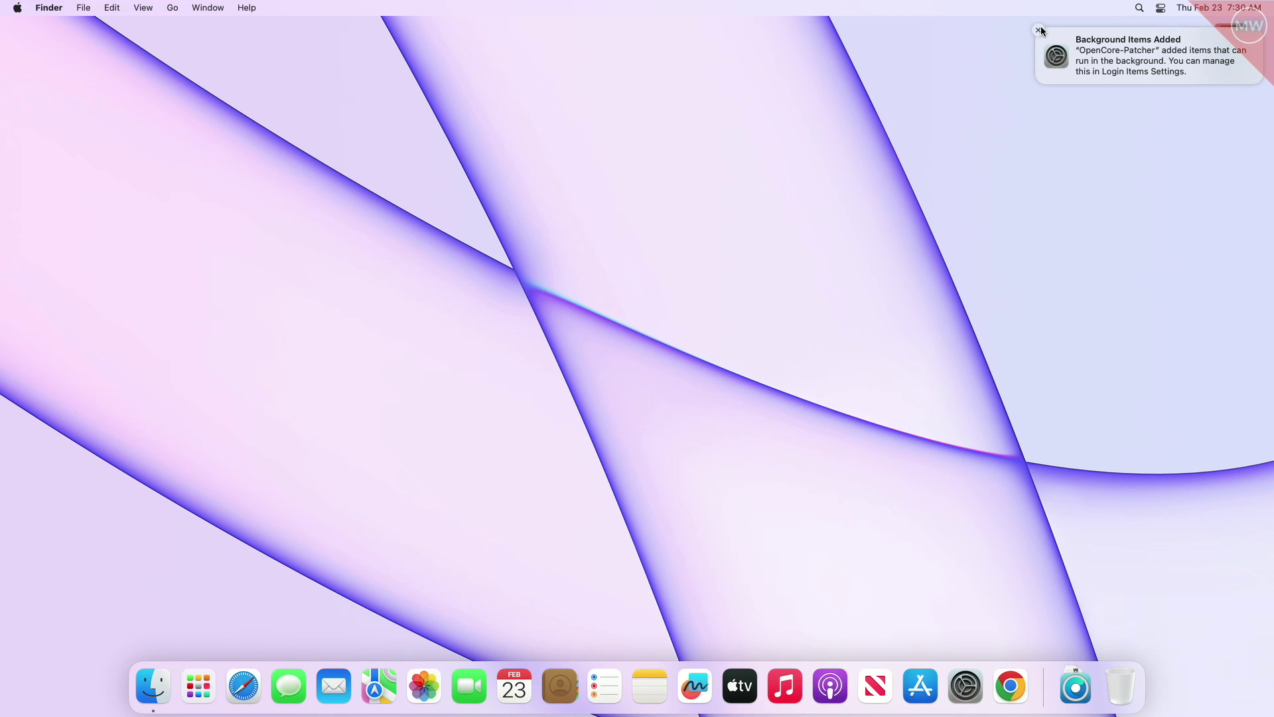
# - Dismiss the background items notification and clean up the desktop icons
pyautogui.click(1039, 29)
pyautogui.rightClick(861, 195)
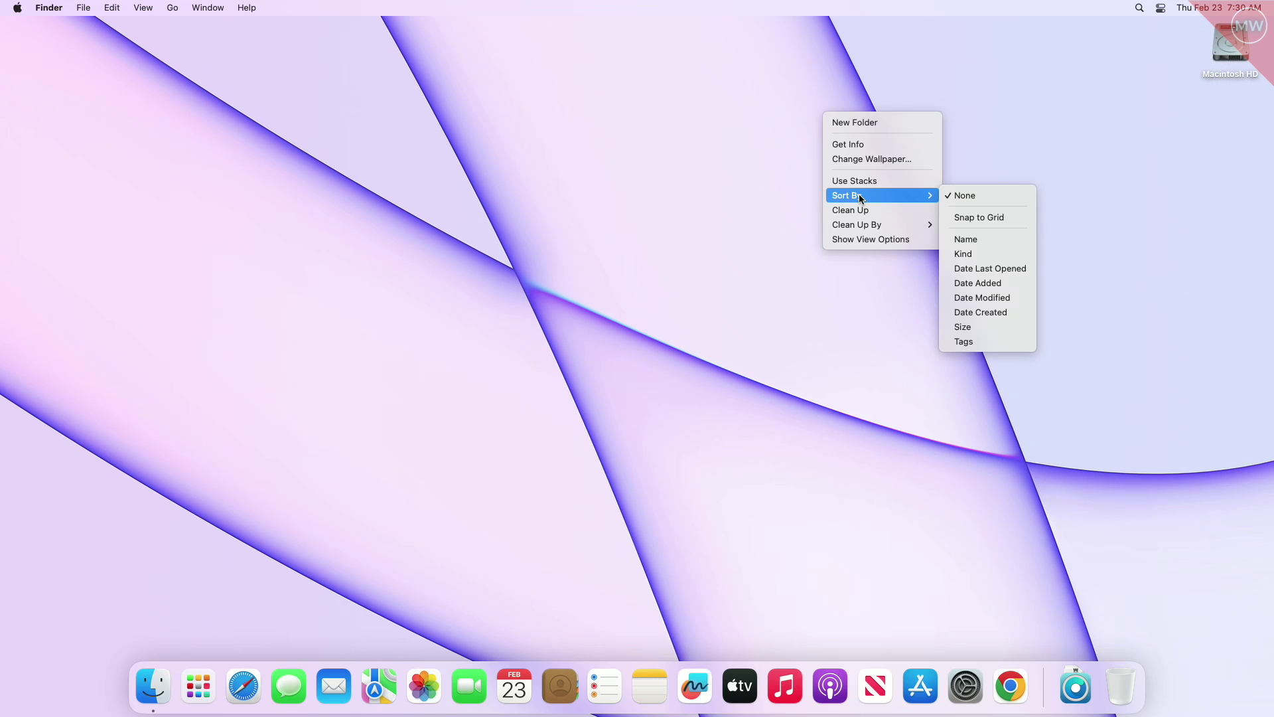
pyautogui.click(851, 206)
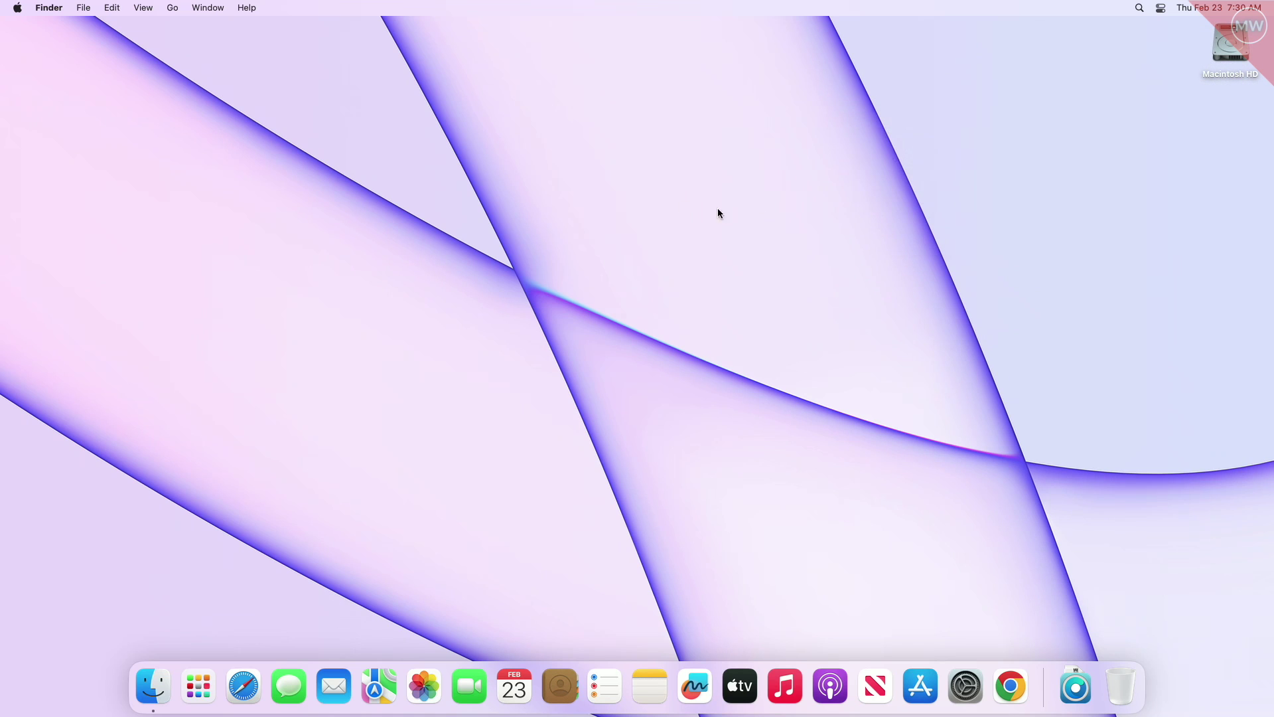
# - View the About This Mac details, check its displays and storage information, and open the system report
pyautogui.click(17, 7)
pyautogui.click(476, 125)
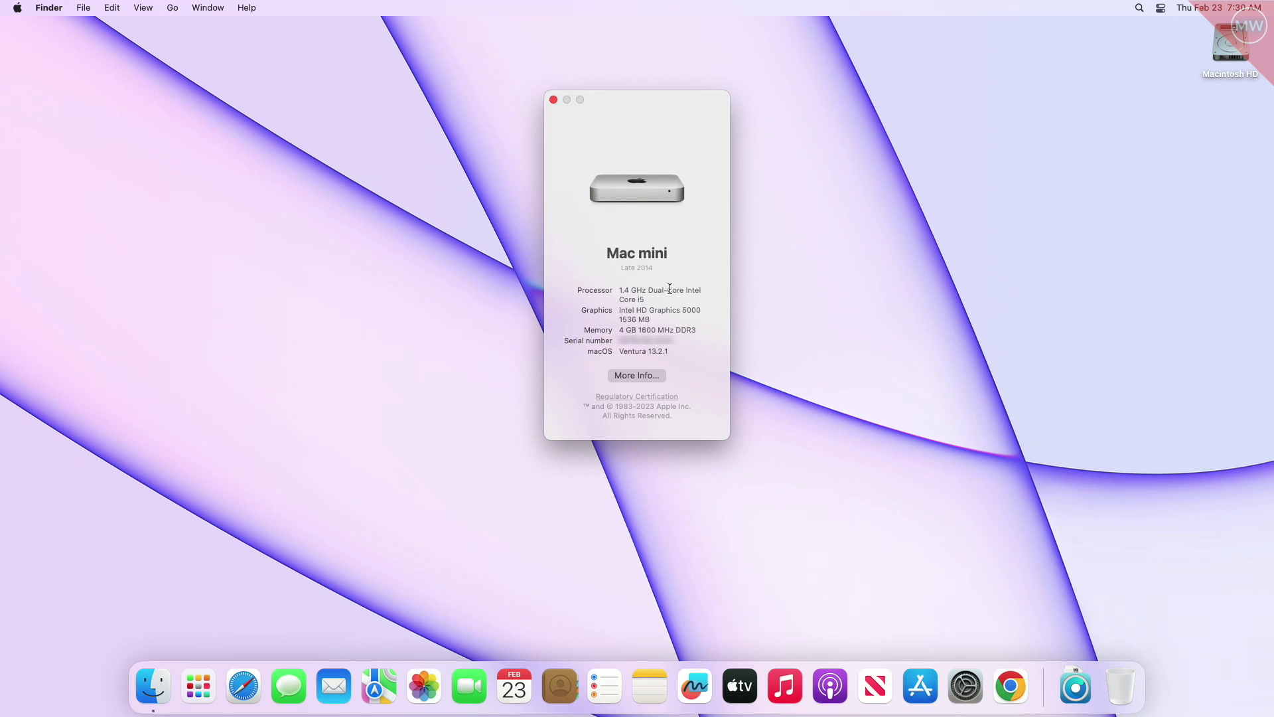
pyautogui.click(627, 375)
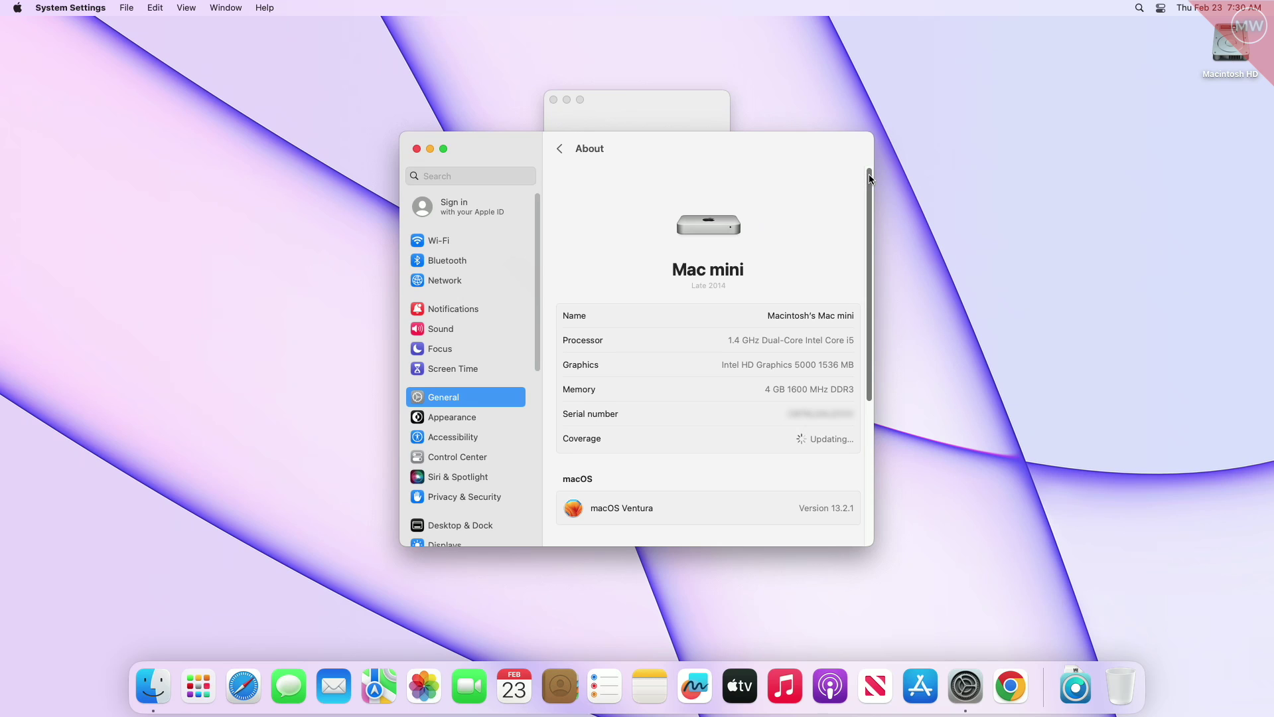
pyautogui.moveTo(866, 176); pyautogui.dragTo(882, 345)
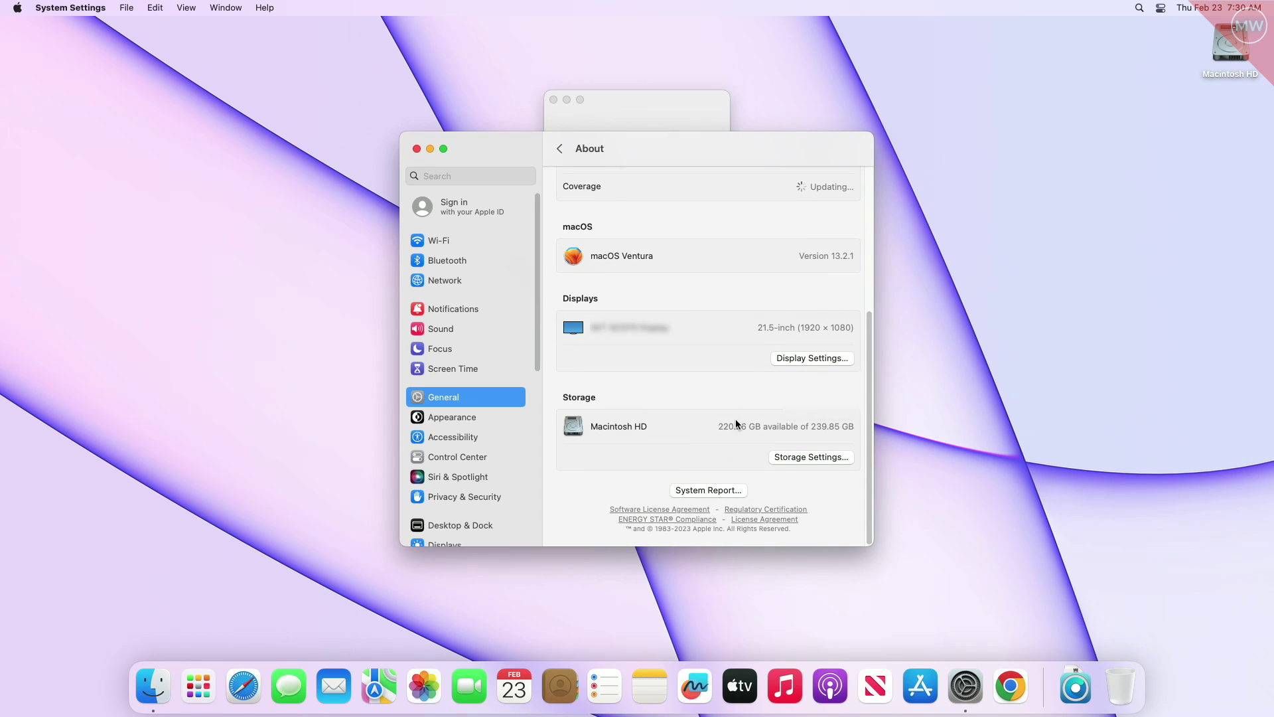
pyautogui.click(709, 490)
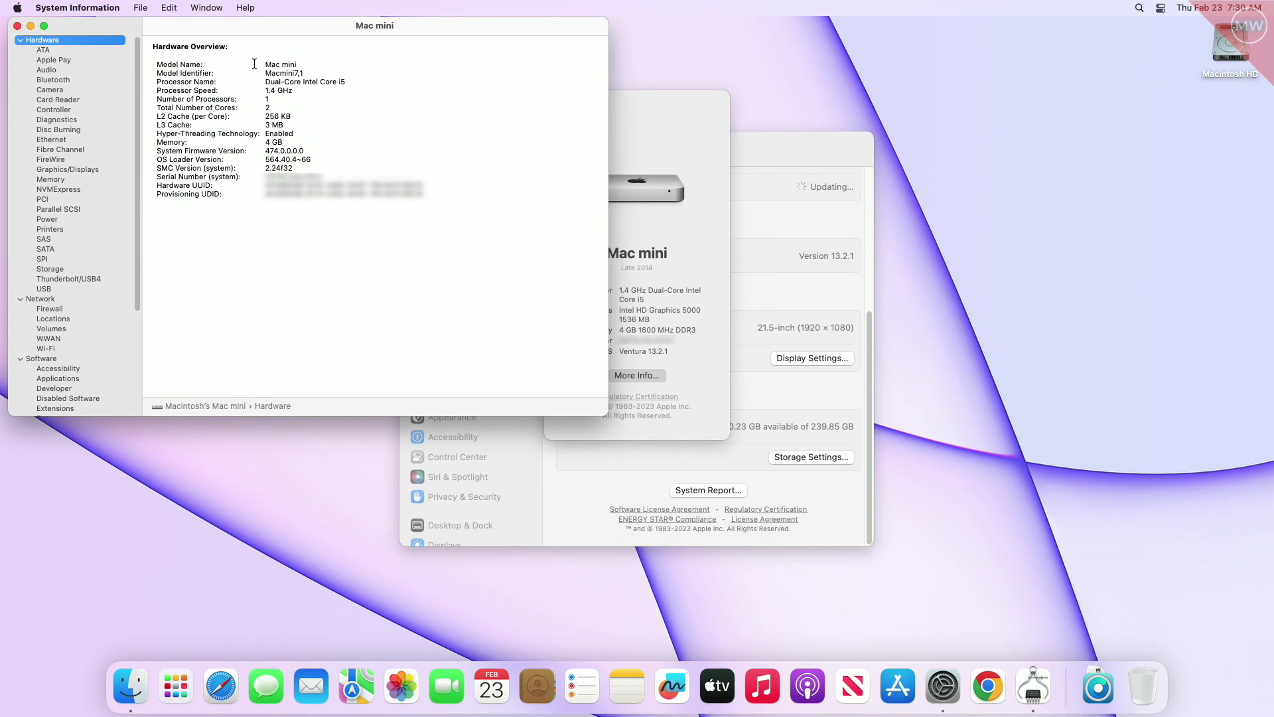
# - Examine the Audio, Bluetooth, Ethernet, Graphics/Displays, Memory, SATA, Storage and USB sections of the hardware report
pyautogui.click(47, 69)
pyautogui.click(52, 80)
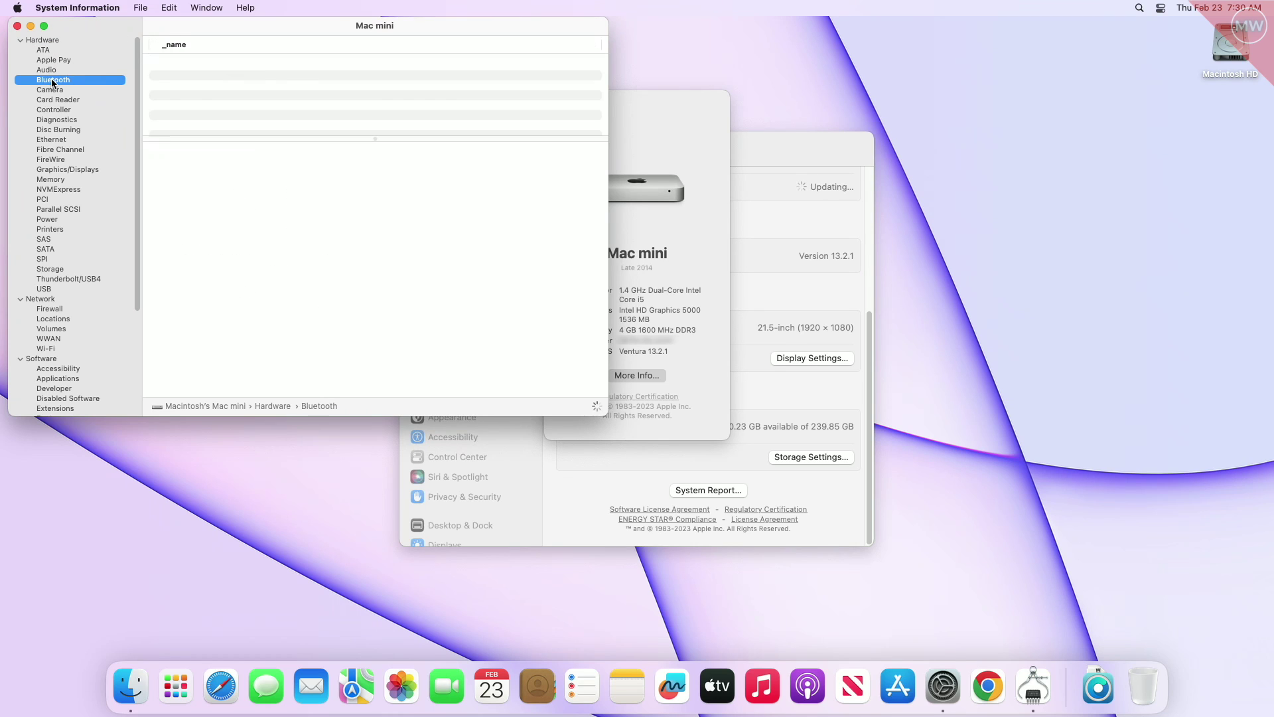
pyautogui.click(58, 138)
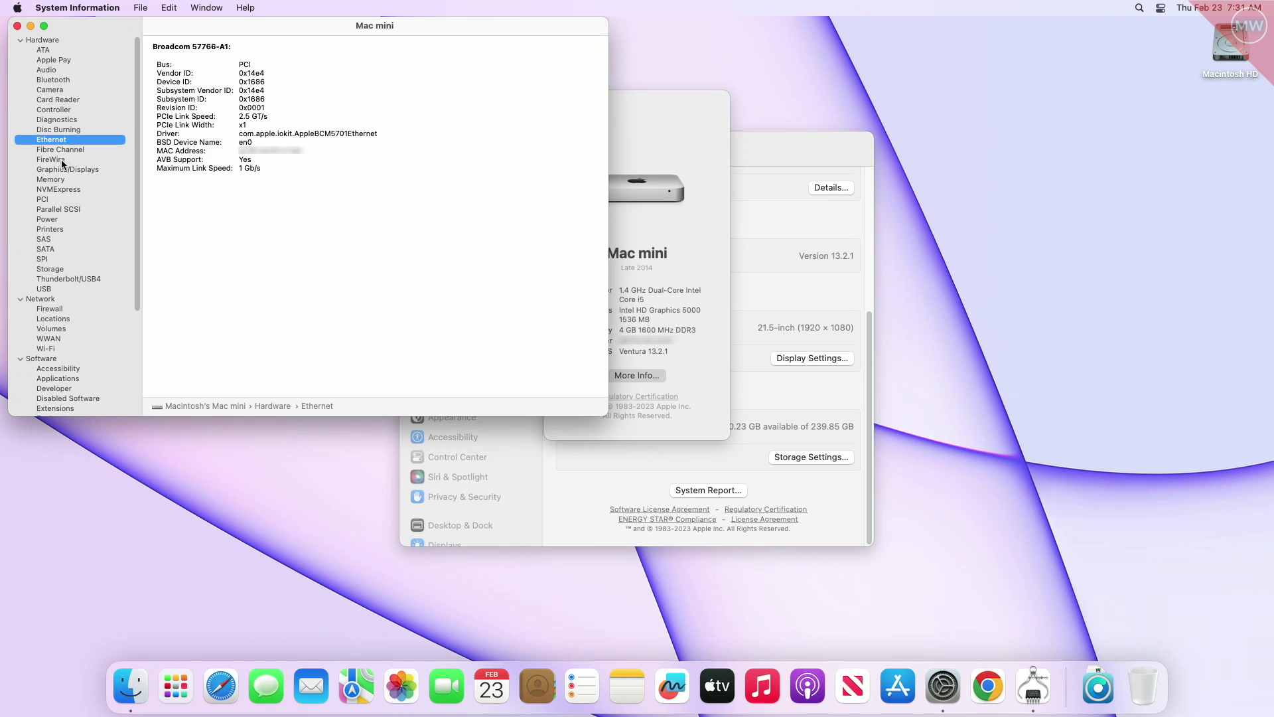
pyautogui.click(62, 168)
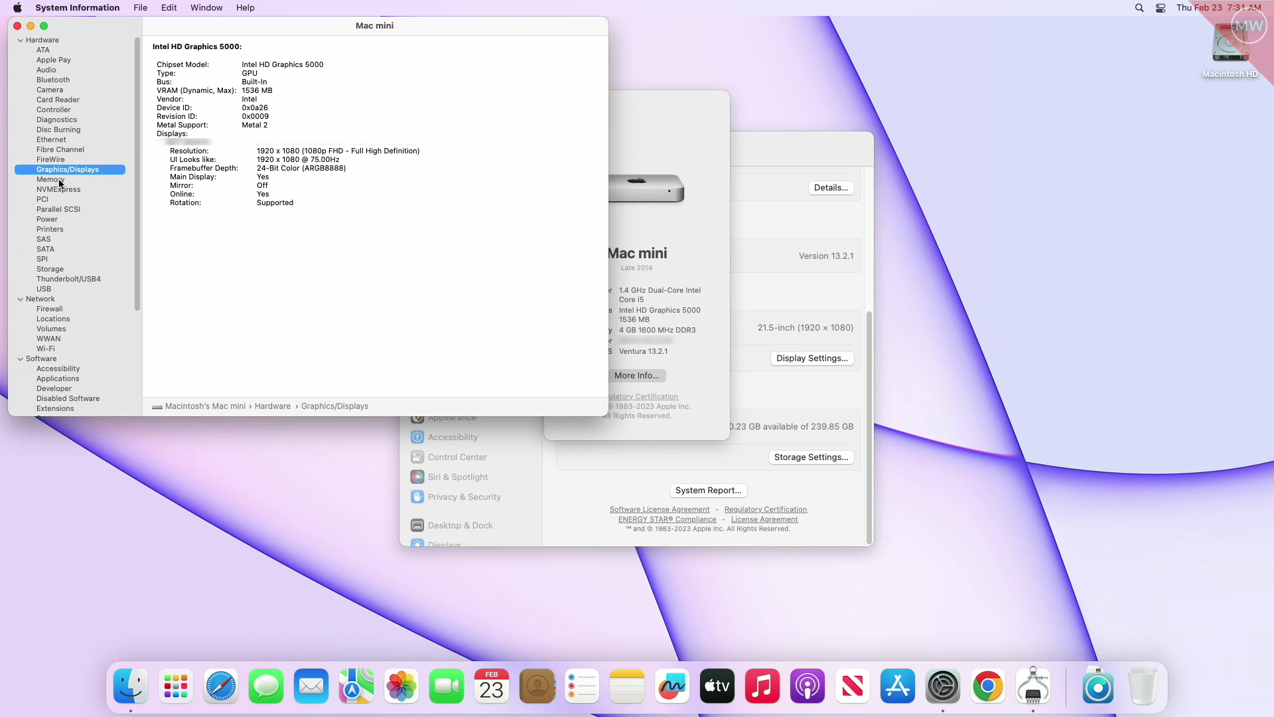
pyautogui.click(59, 181)
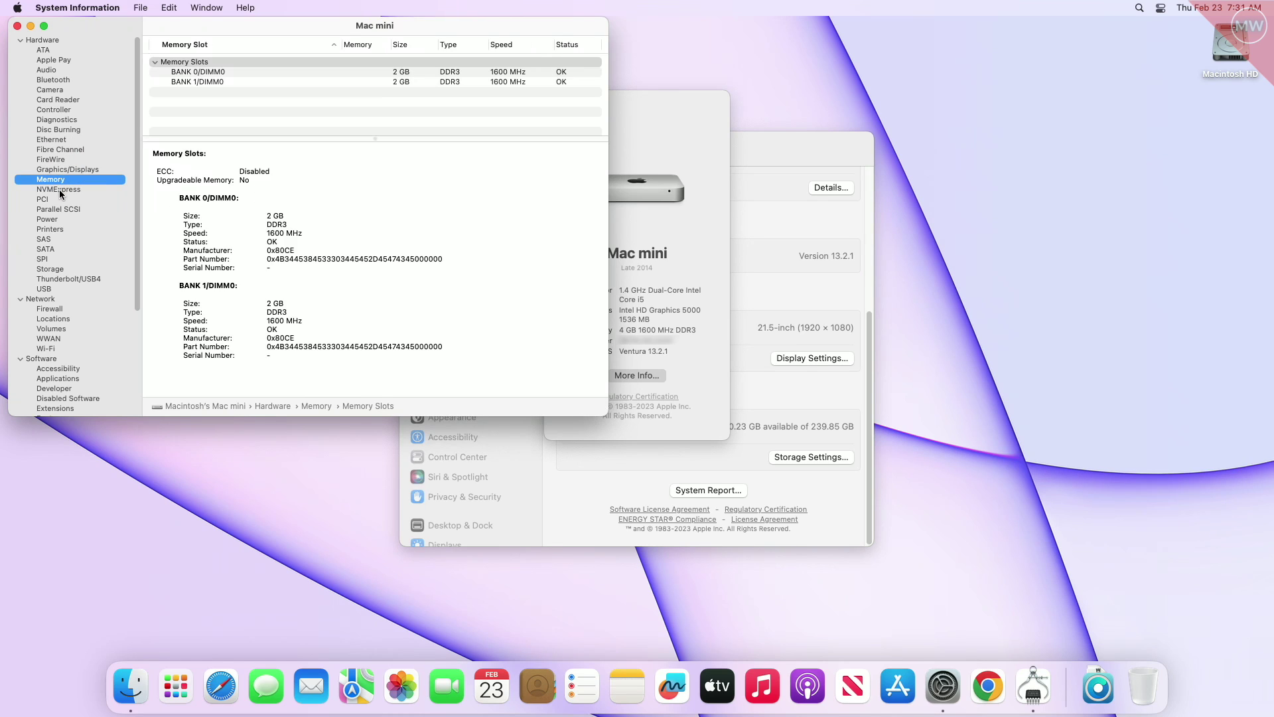
pyautogui.click(57, 246)
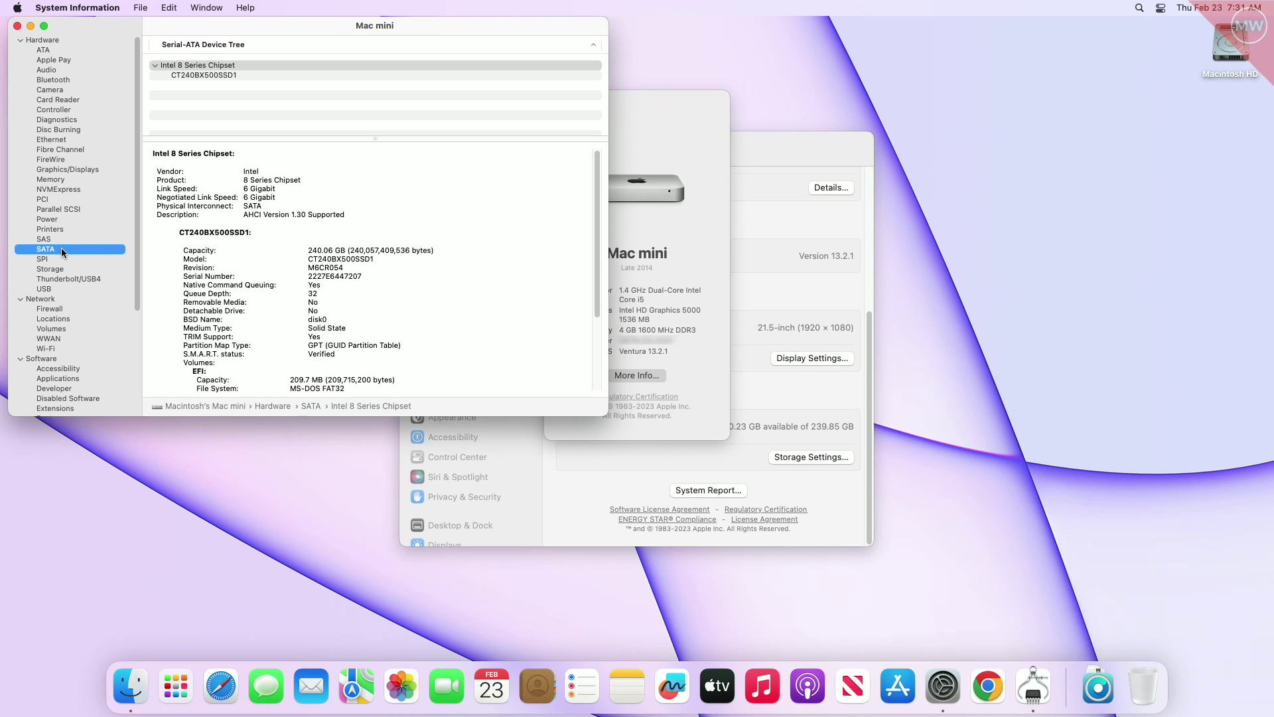
pyautogui.click(53, 269)
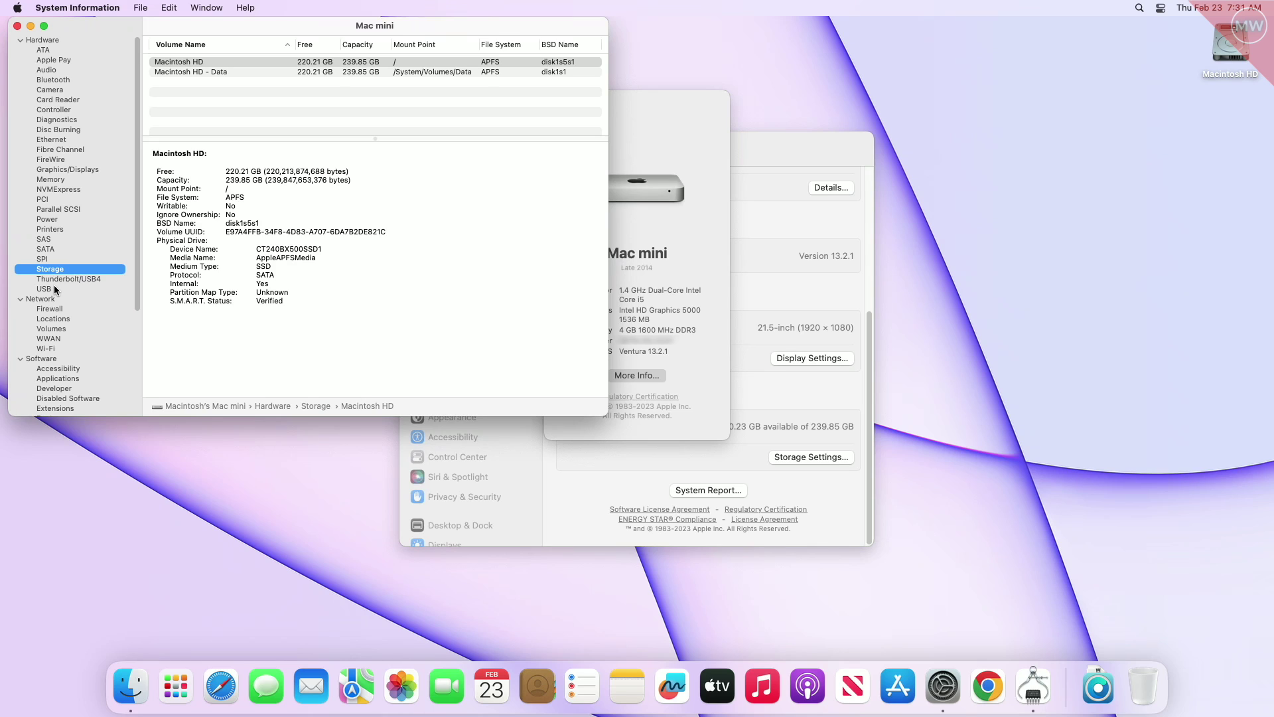
pyautogui.click(55, 288)
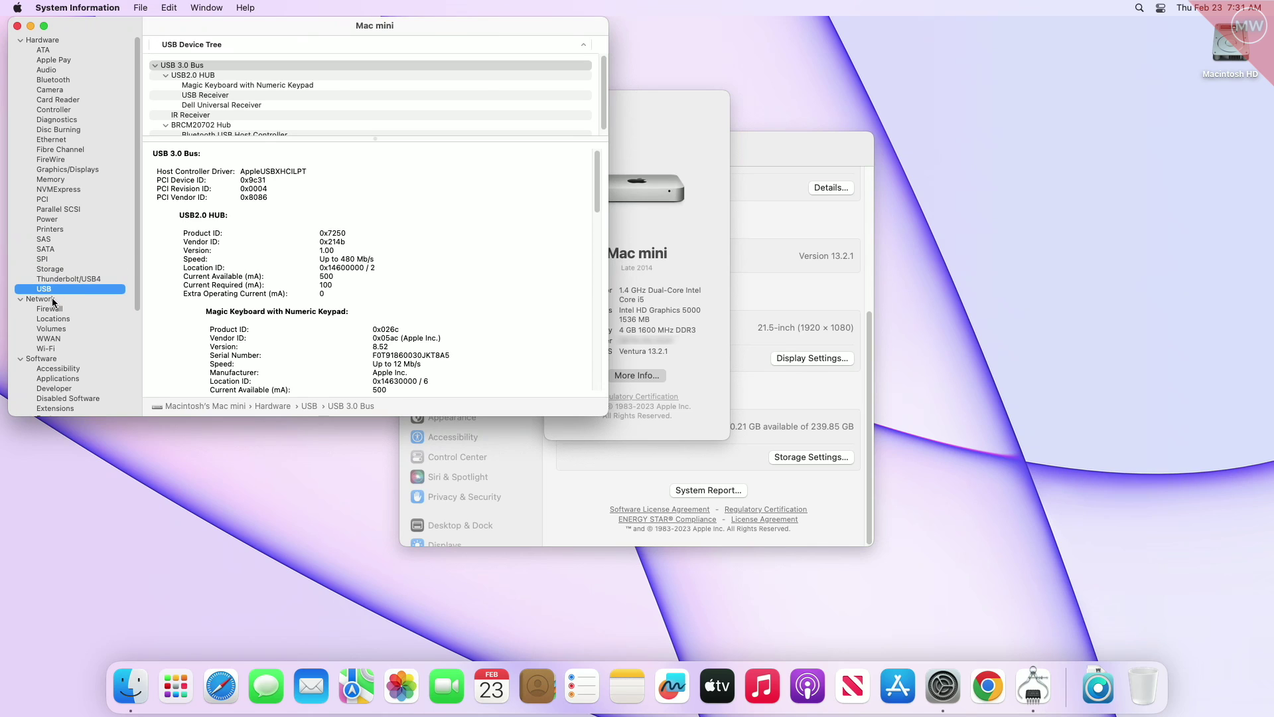
# - Examine the report's Network and Wi-Fi sections, and close the report and the System Settings window
pyautogui.click(54, 300)
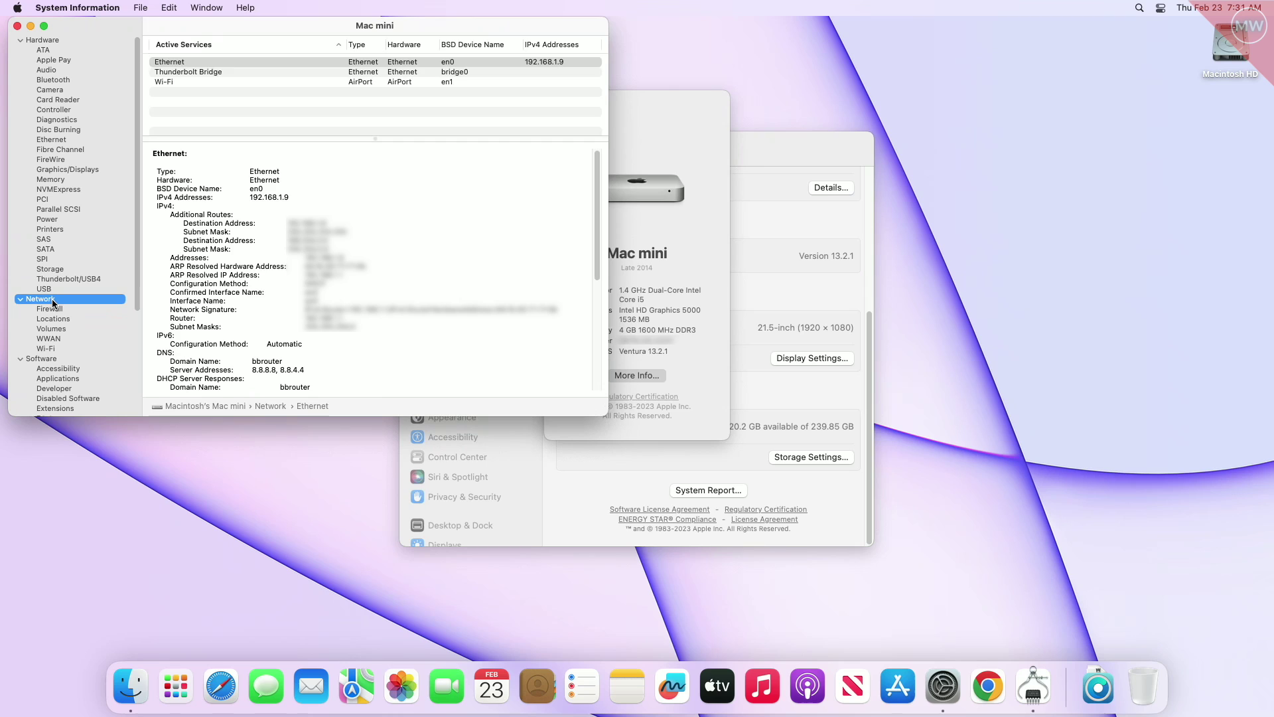
pyautogui.click(56, 345)
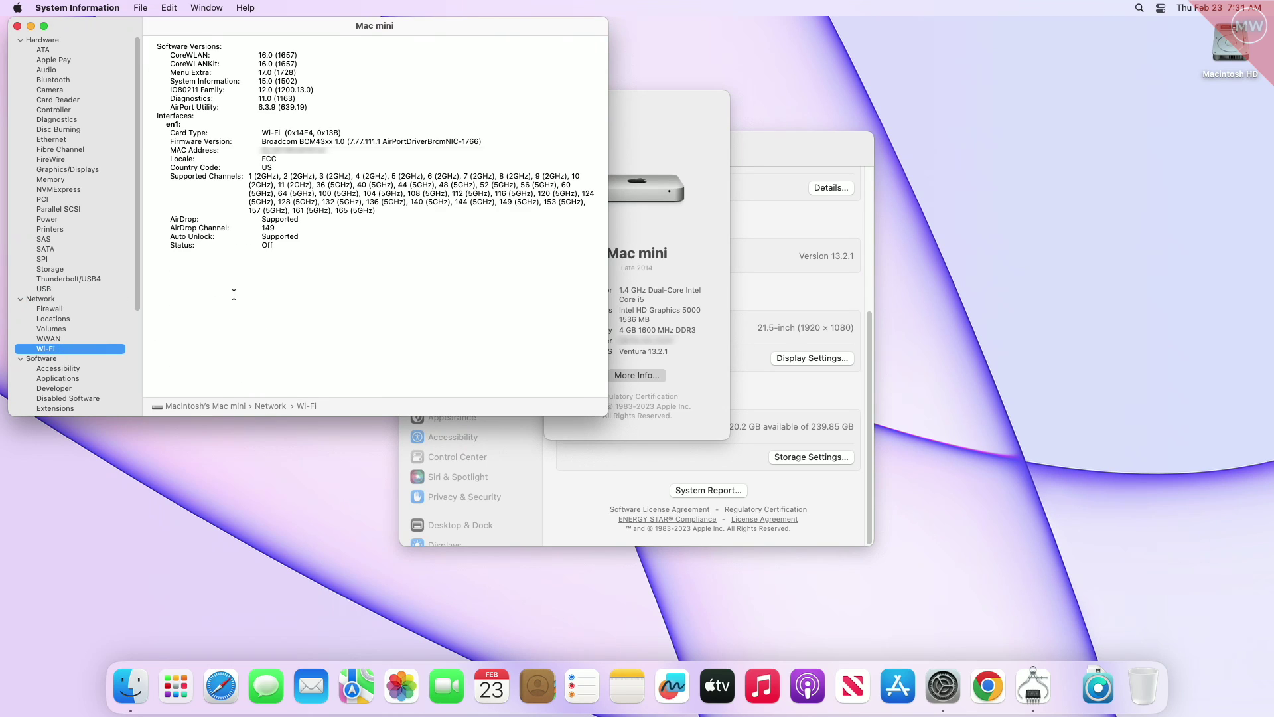
pyautogui.click(18, 25)
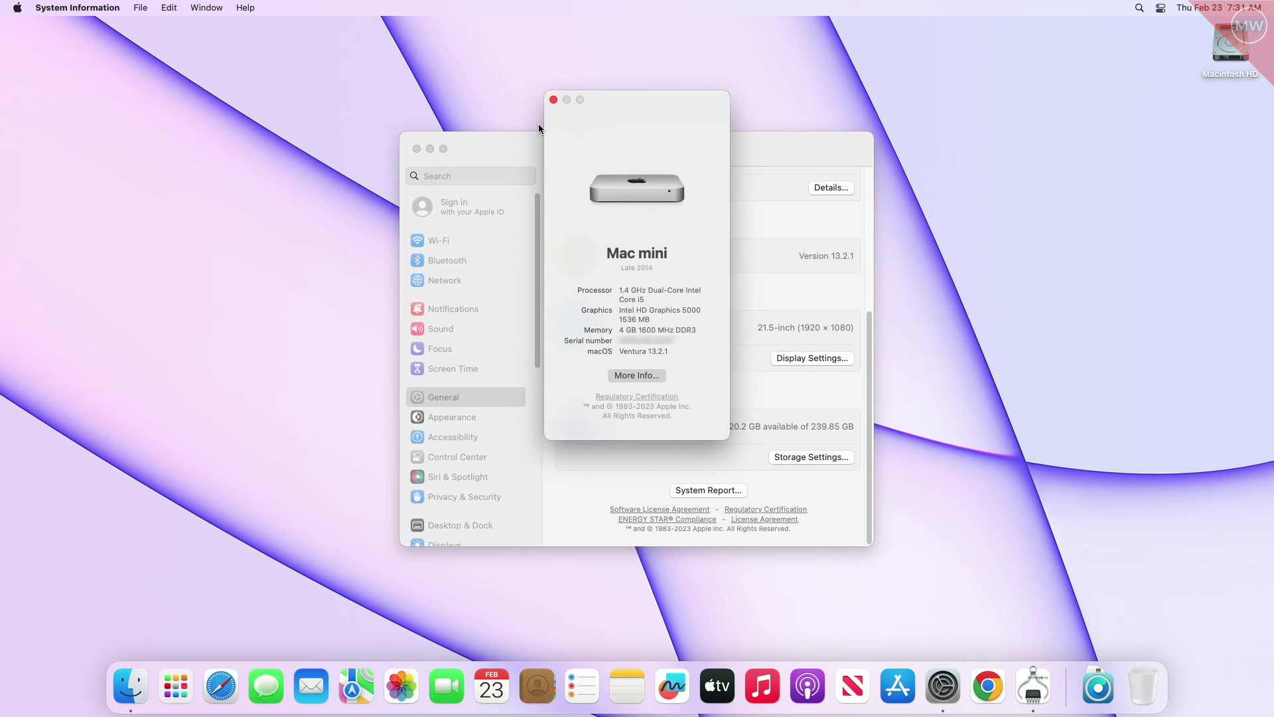
pyautogui.click(416, 150)
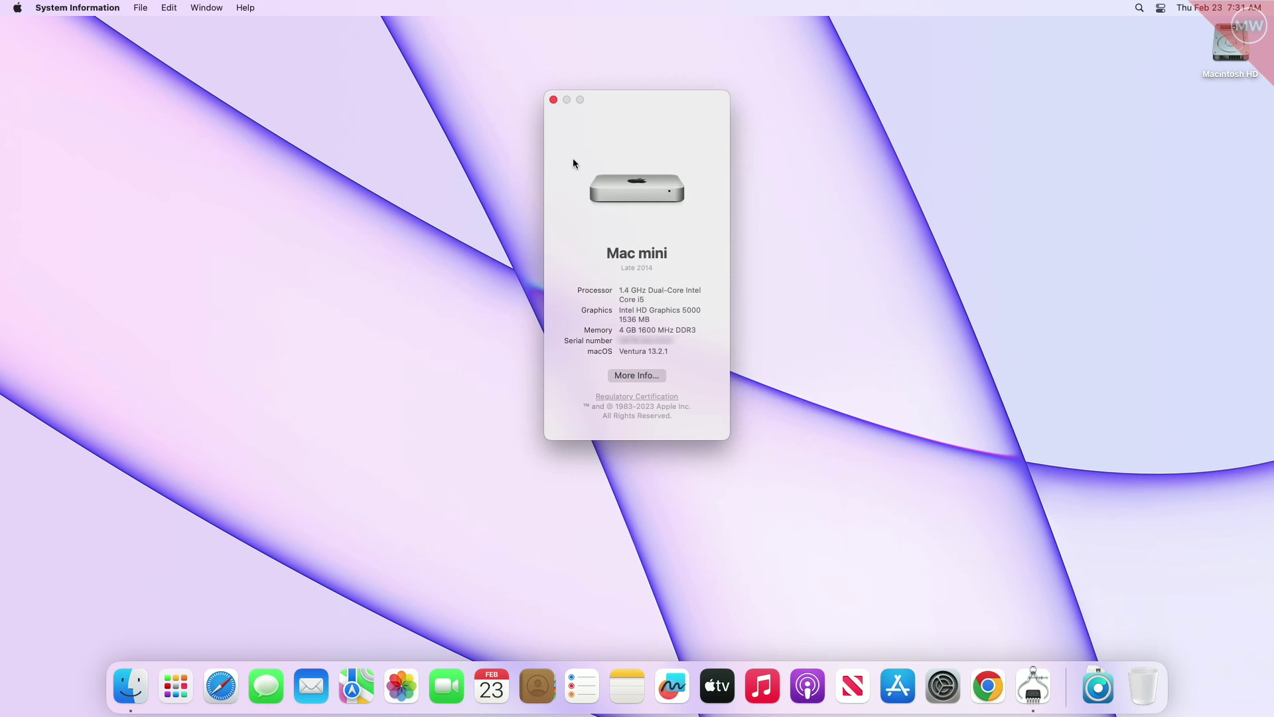